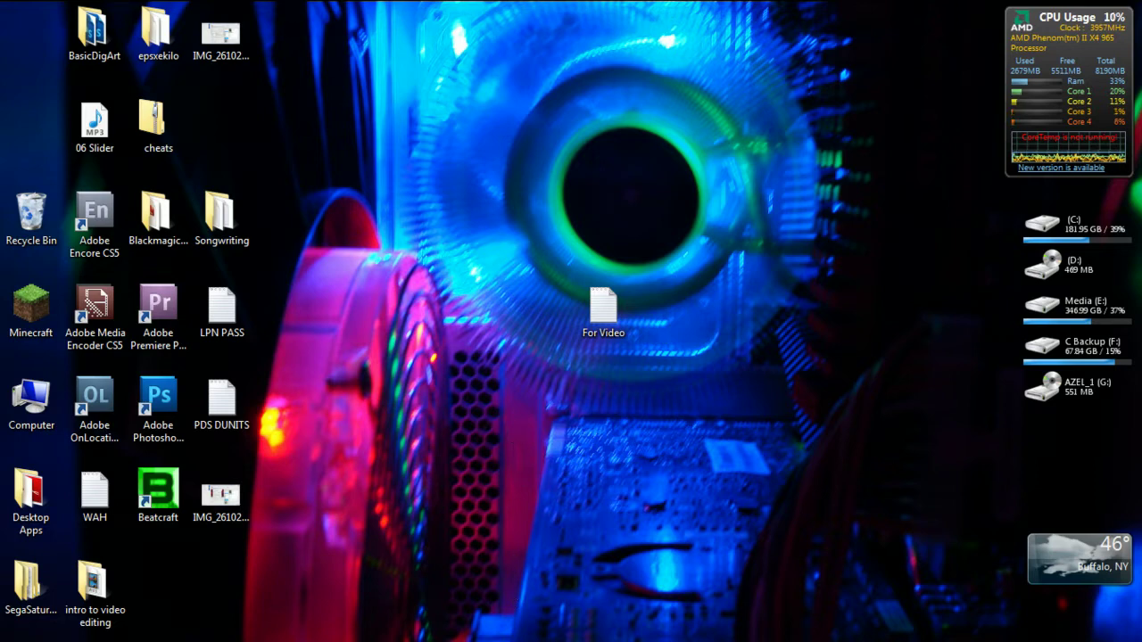
# Step: Launch the ePSXe emulator and move its window slightly inward from the corner of the desktop
pyautogui.moveTo(482, 635)
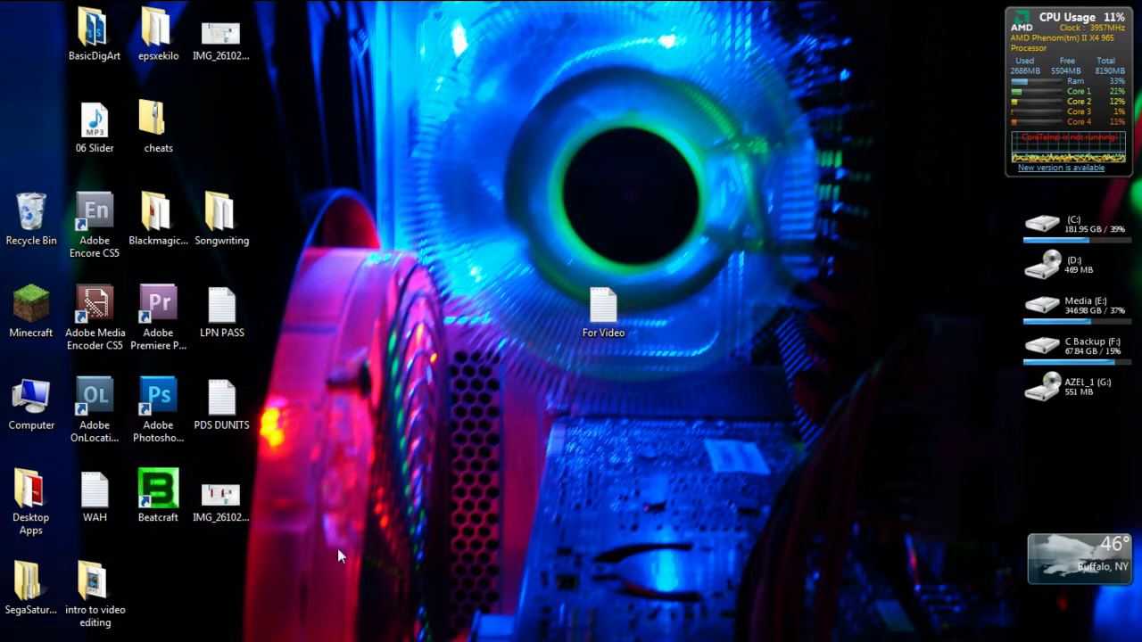
pyautogui.moveTo(312, 641)
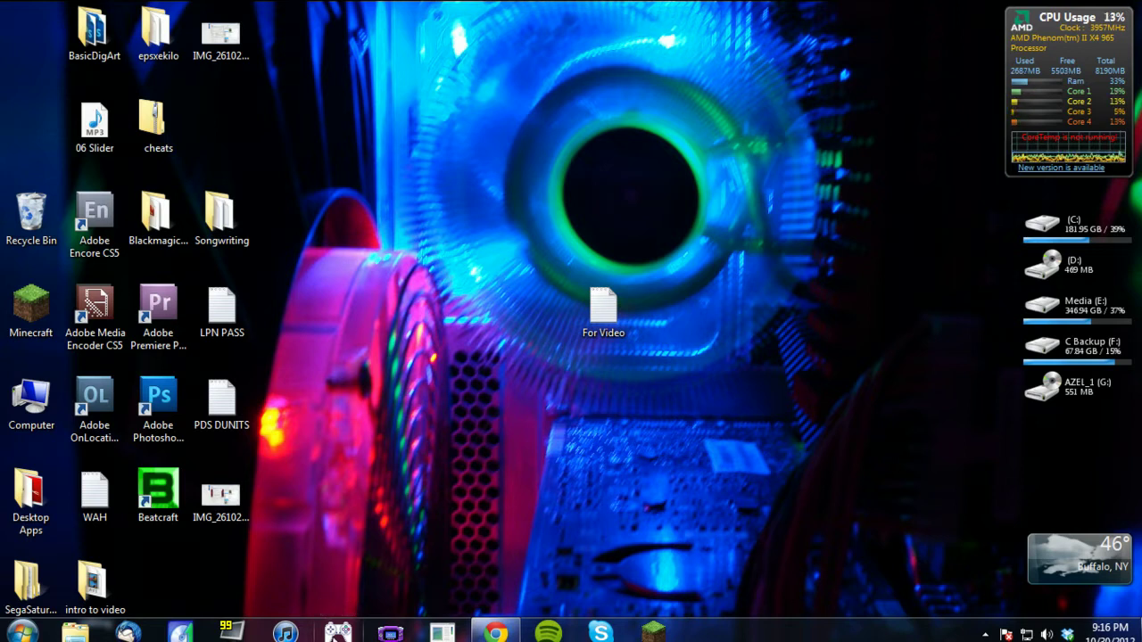
pyautogui.click(336, 633)
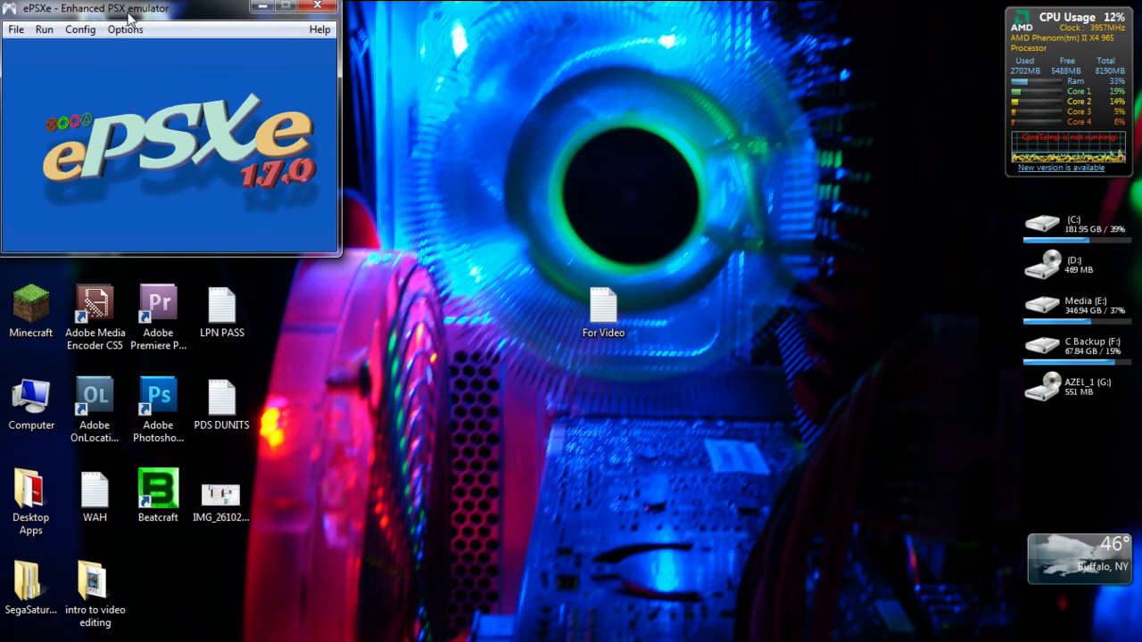
pyautogui.moveTo(127, 14)
pyautogui.mouseDown()
pyautogui.moveTo(141, 28)
pyautogui.moveTo(134, 19)
pyautogui.mouseUp()
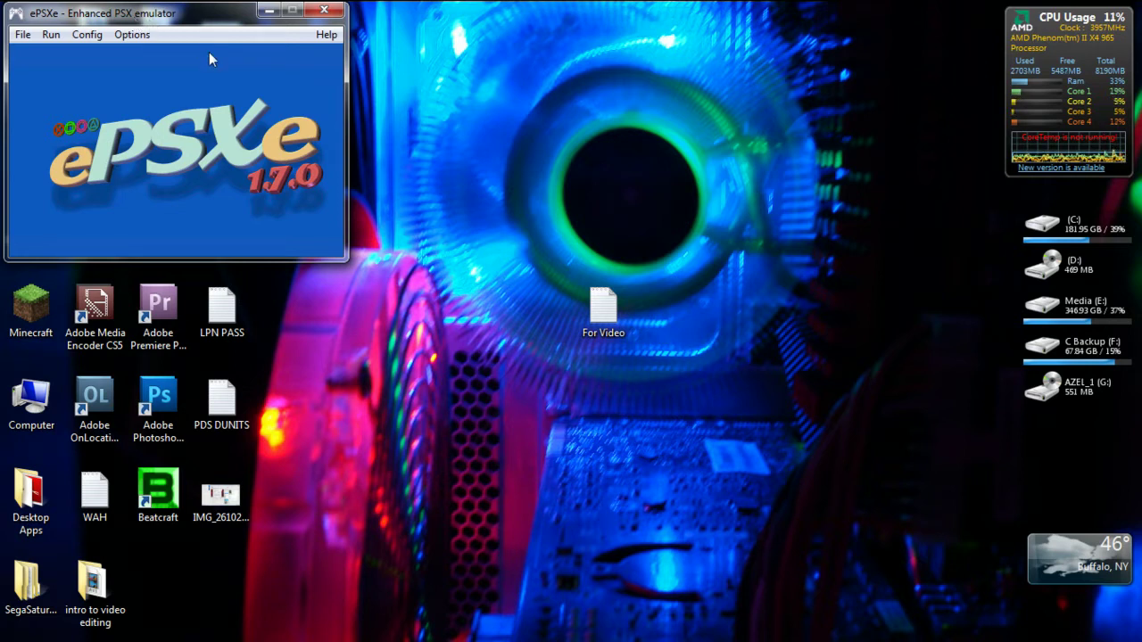
# Step: Open Fraps on the desktop and review its FPS settings and movie capture settings
pyautogui.moveTo(304, 641)
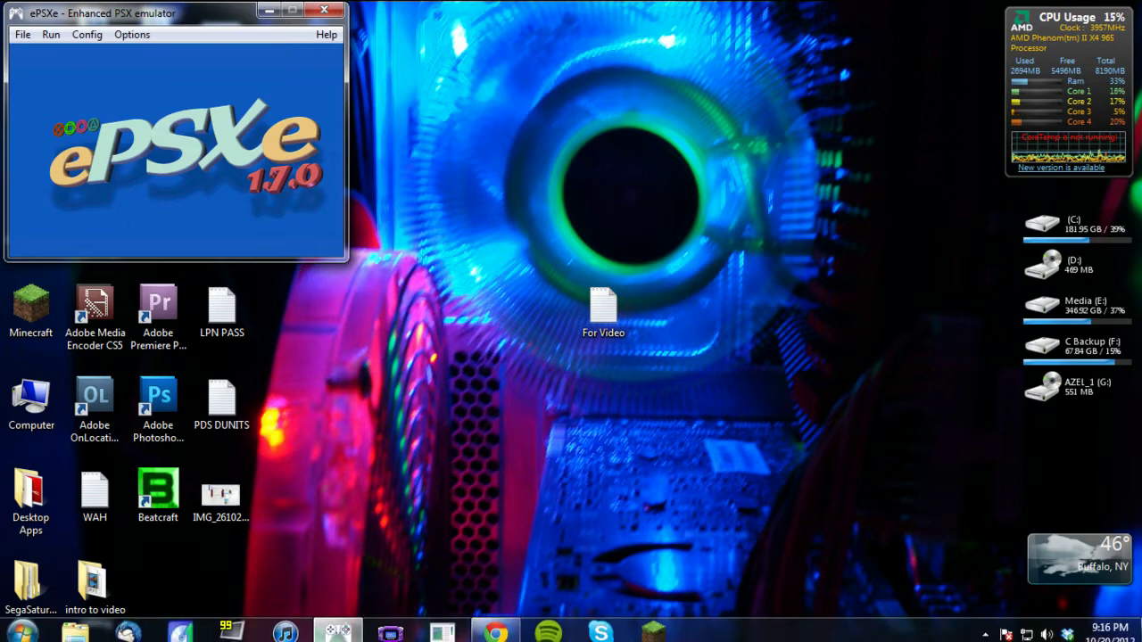
pyautogui.moveTo(338, 631)
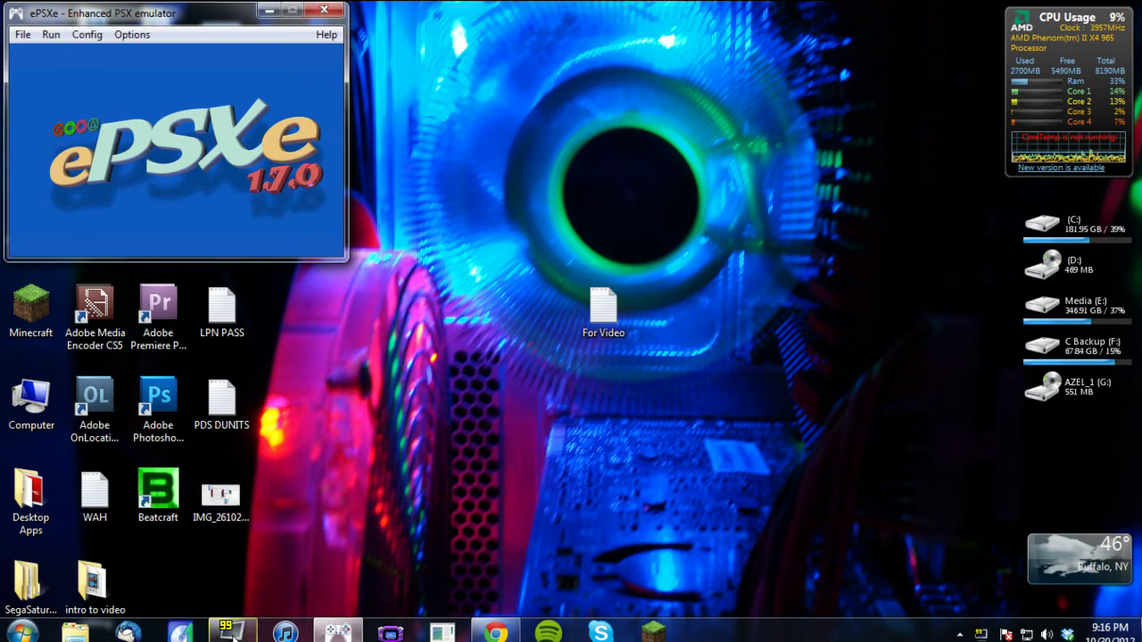
pyautogui.moveTo(231, 631)
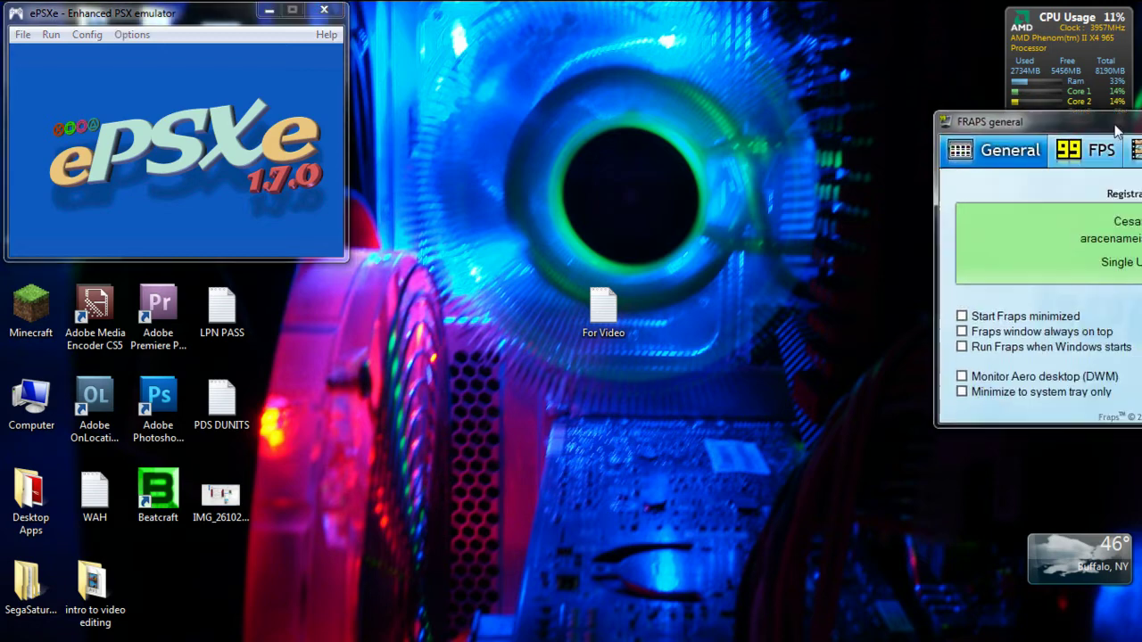
pyautogui.moveTo(1070, 123); pyautogui.dragTo(649, 200)
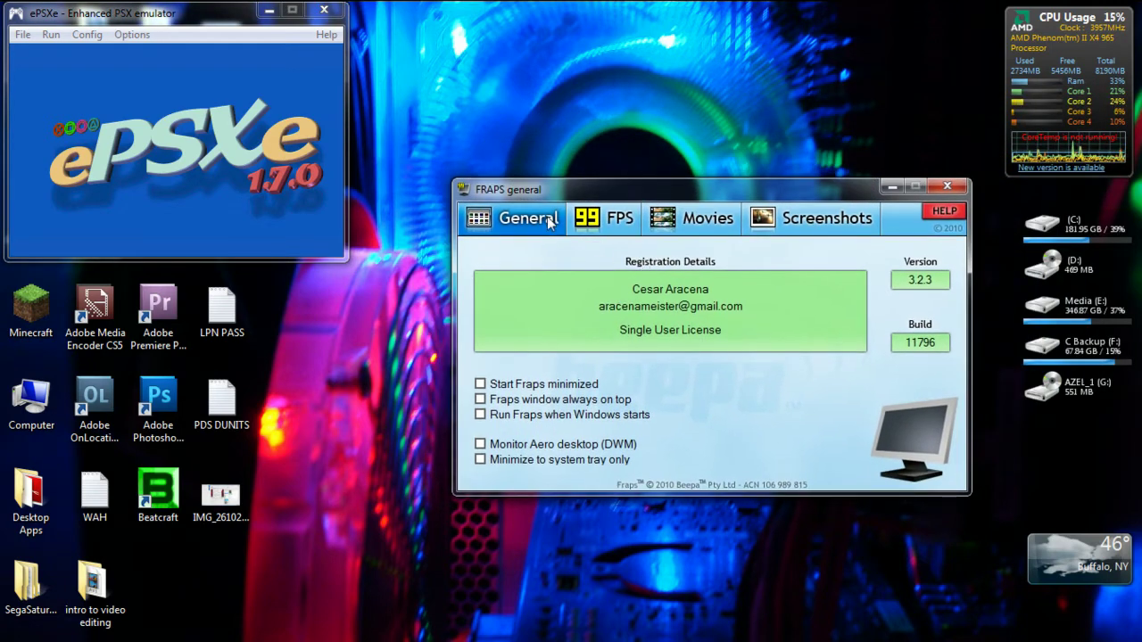
pyautogui.click(609, 218)
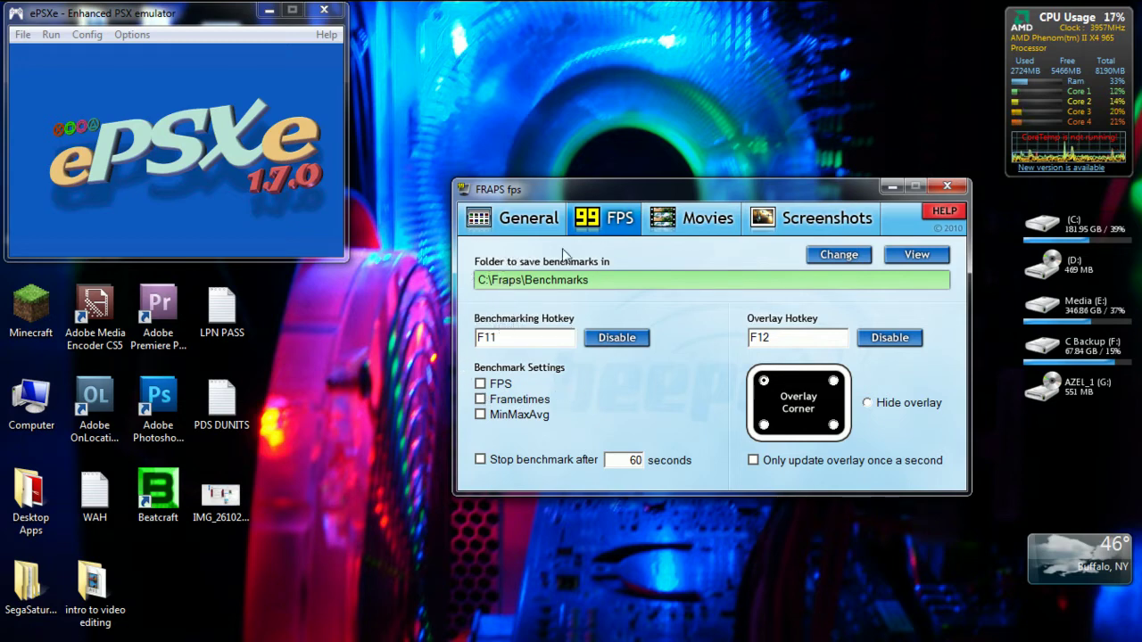
pyautogui.click(714, 219)
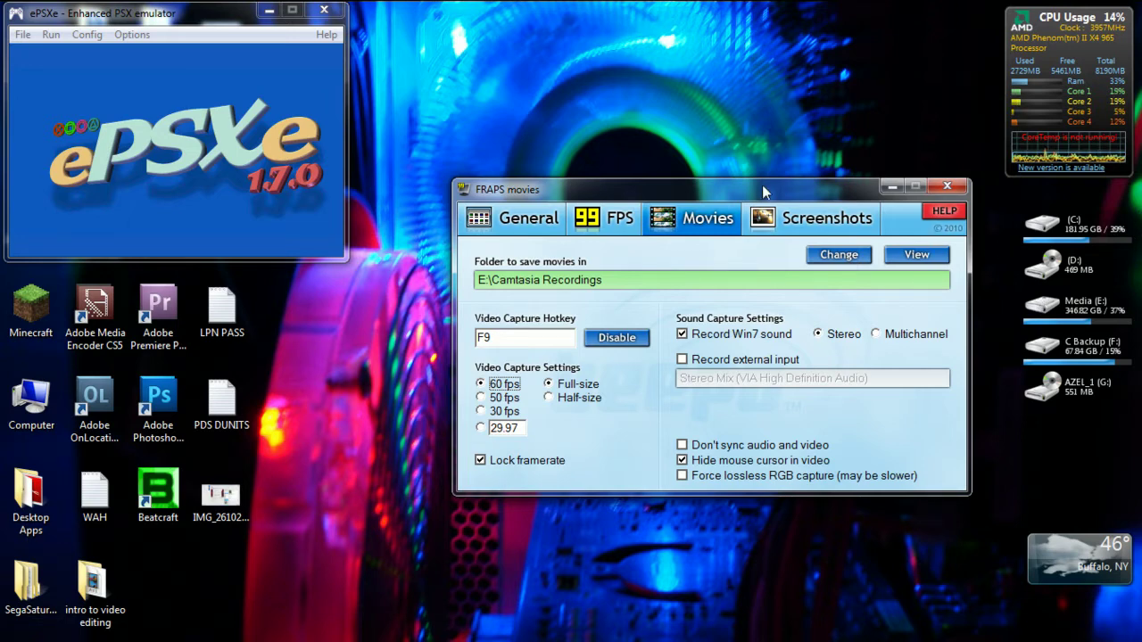
pyautogui.moveTo(763, 188); pyautogui.dragTo(713, 174)
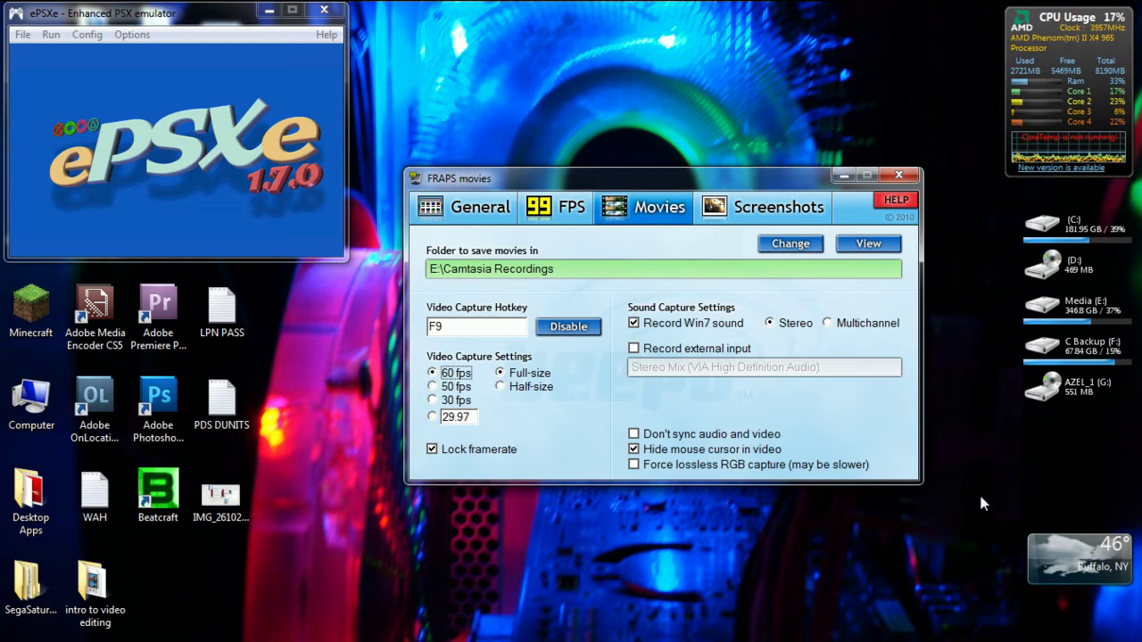
# Step: Open the Windows playback devices settings and move the Sound window to the middle of the desktop
pyautogui.moveTo(1007, 636)
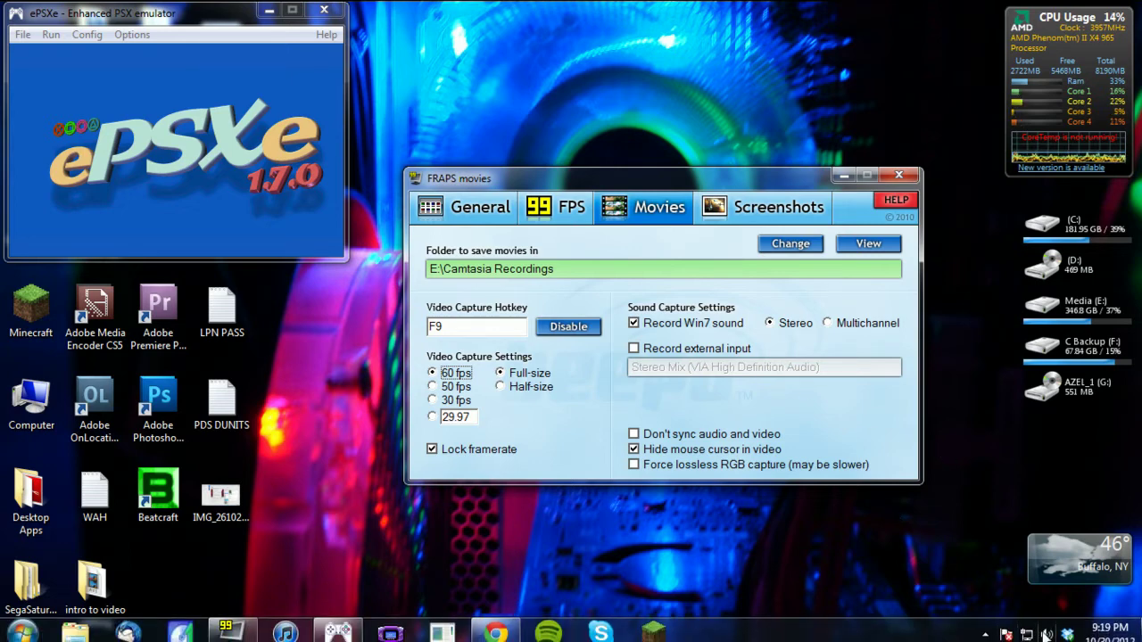
pyautogui.rightClick(1046, 634)
pyautogui.click(1038, 557)
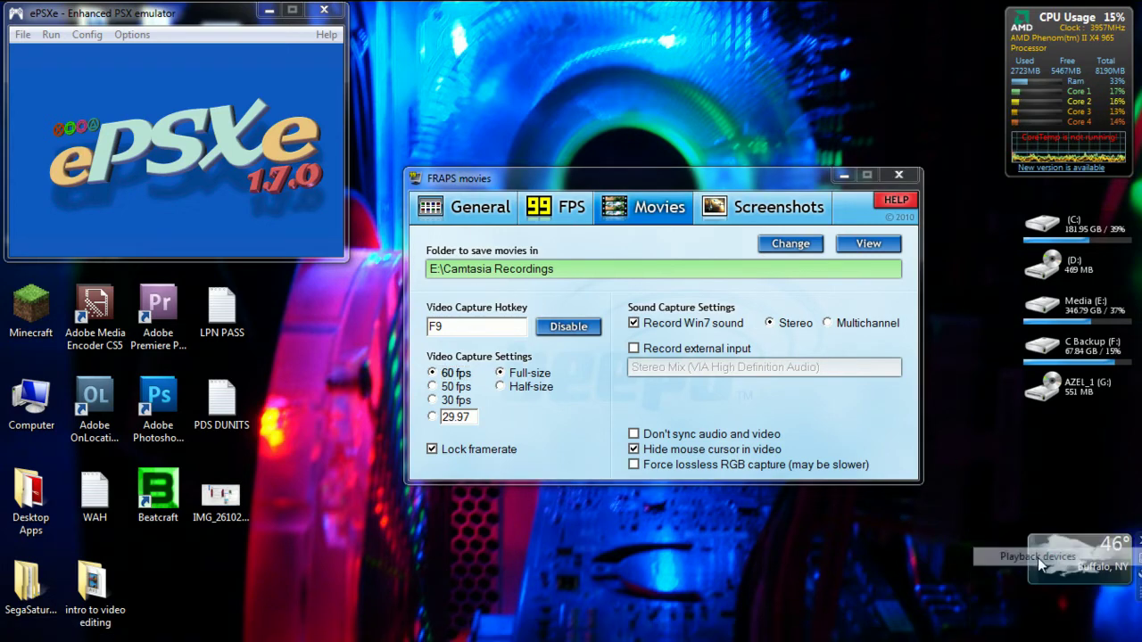
pyautogui.moveTo(214, 34); pyautogui.dragTo(575, 94)
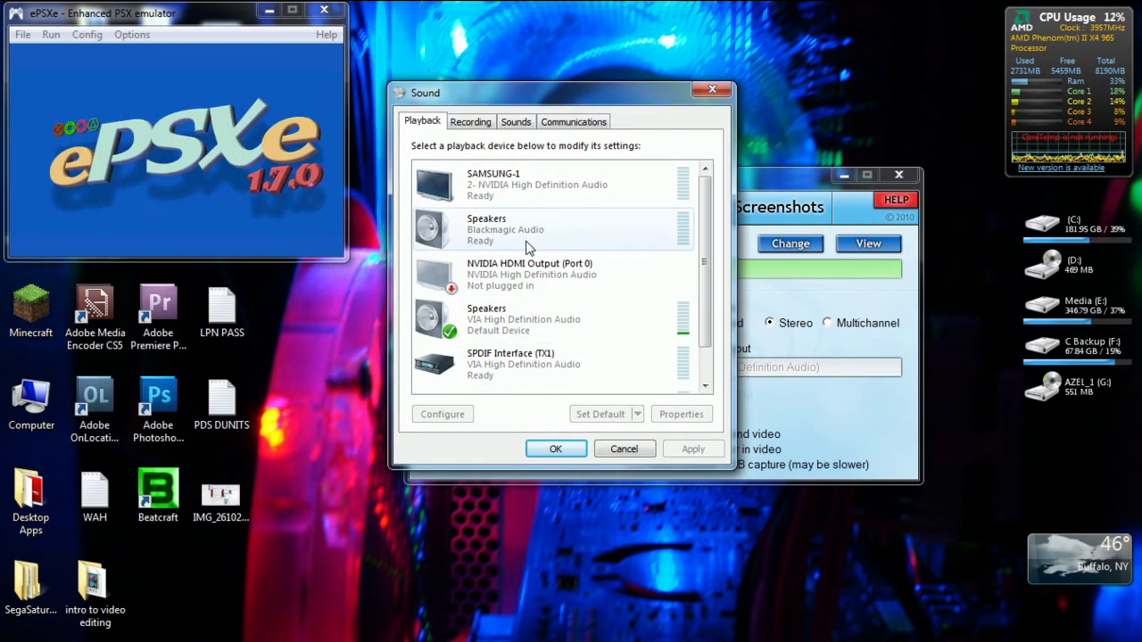
# Step: Examine the recording devices, including Stereo Mix and the options for showing disabled and disconnected devices
pyautogui.click(465, 123)
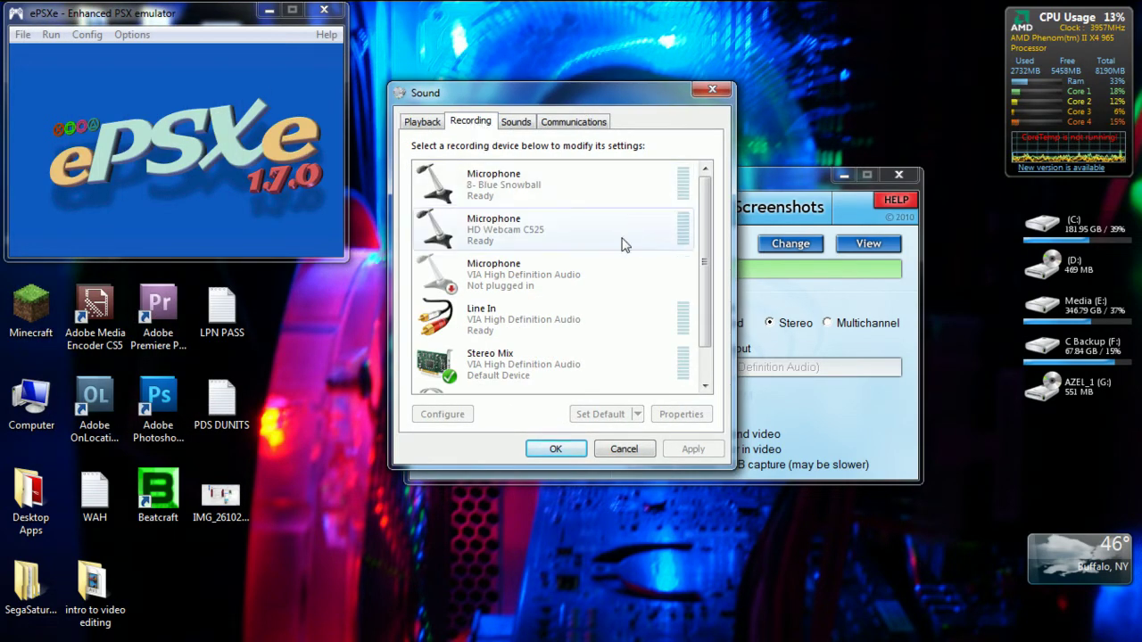
pyautogui.moveTo(703, 245); pyautogui.dragTo(704, 279)
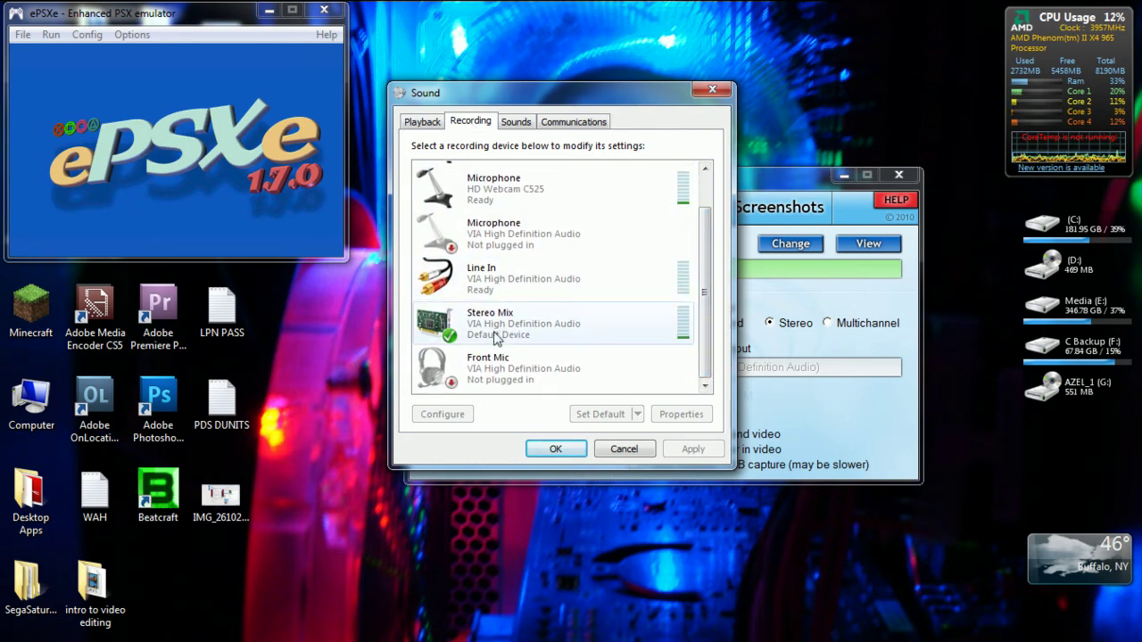
pyautogui.rightClick(646, 335)
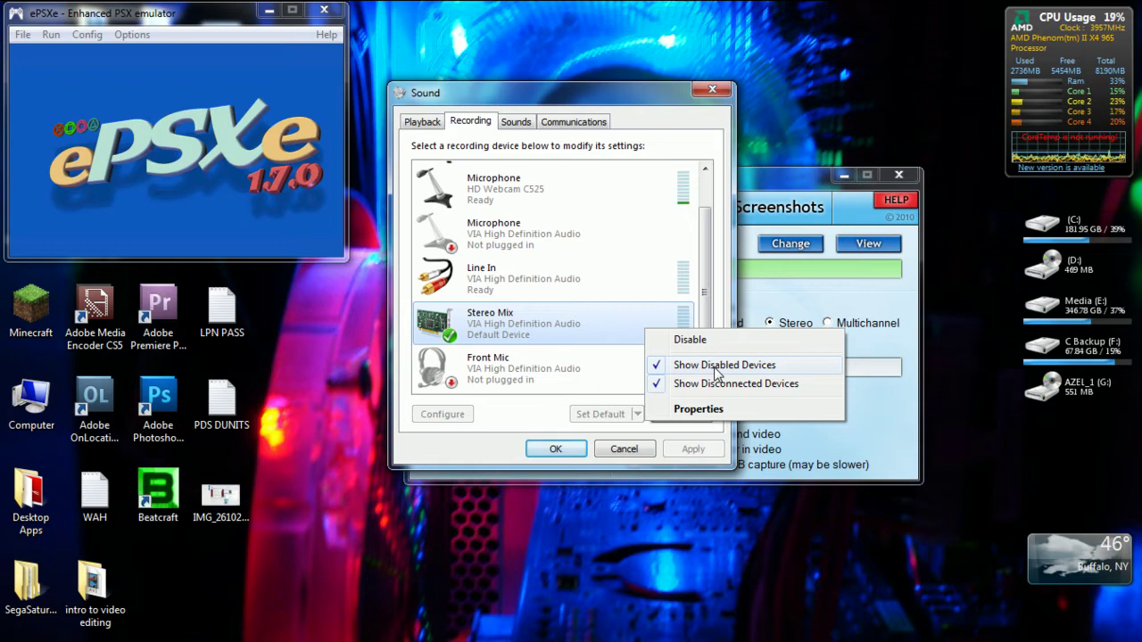
pyautogui.click(714, 293)
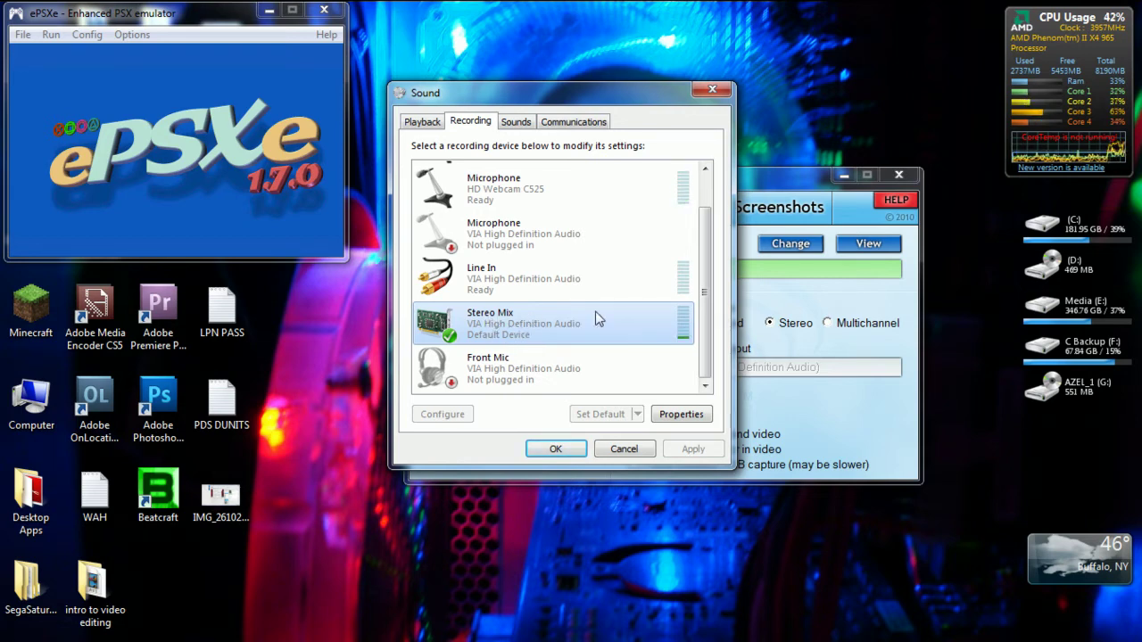
pyautogui.moveTo(702, 278); pyautogui.dragTo(714, 218)
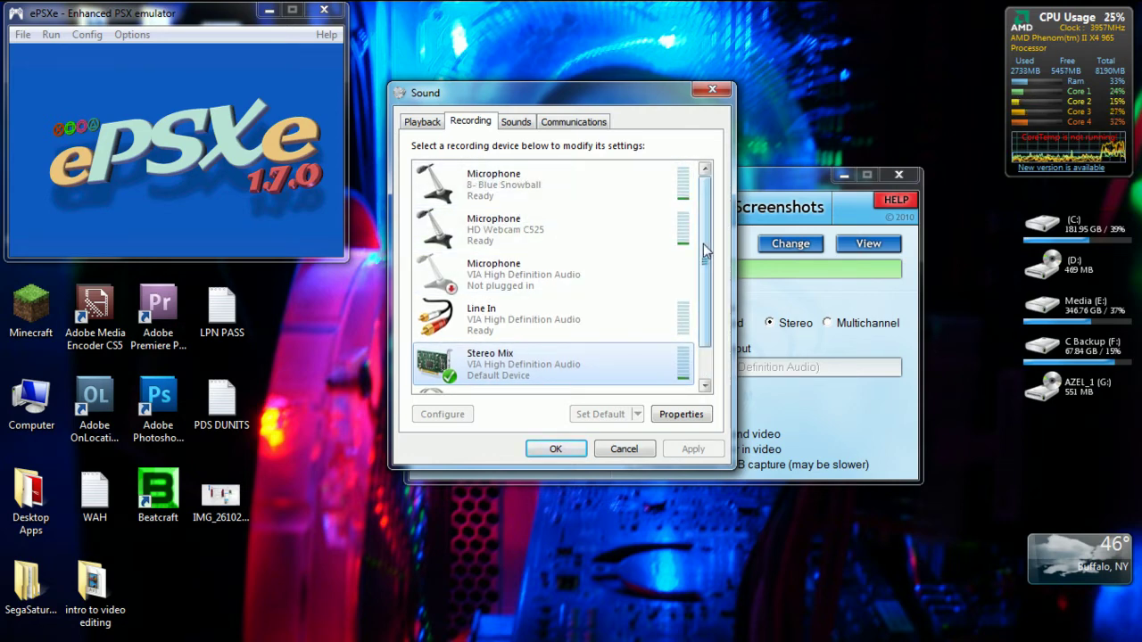
pyautogui.moveTo(703, 244)
pyautogui.mouseDown()
pyautogui.moveTo(704, 310)
pyautogui.moveTo(704, 243)
pyautogui.mouseUp()
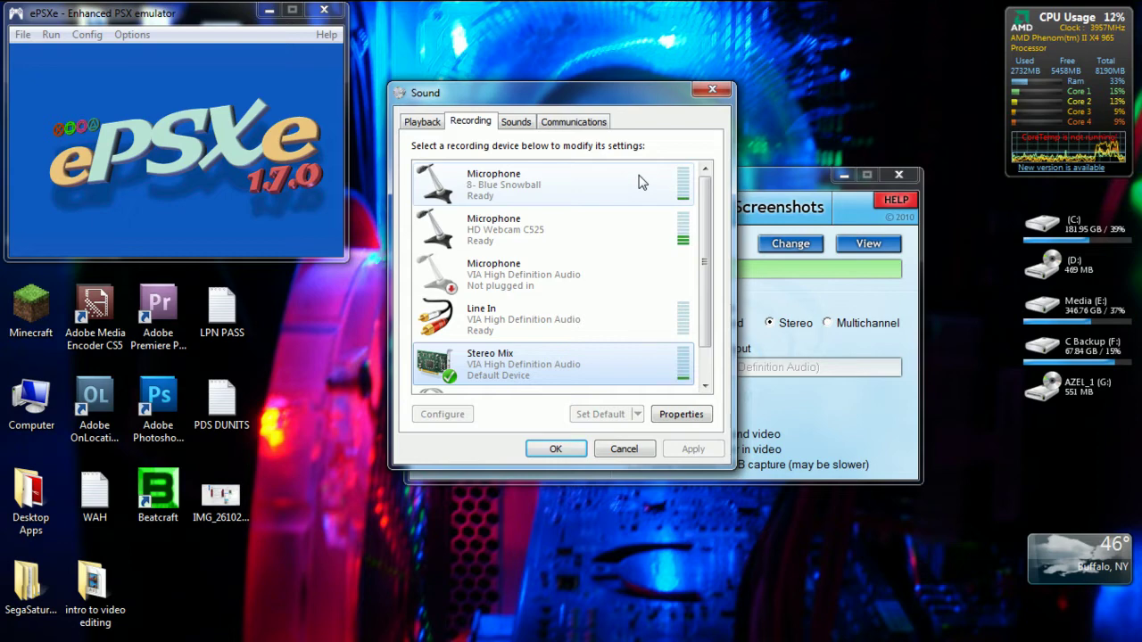
pyautogui.moveTo(705, 206); pyautogui.dragTo(706, 276)
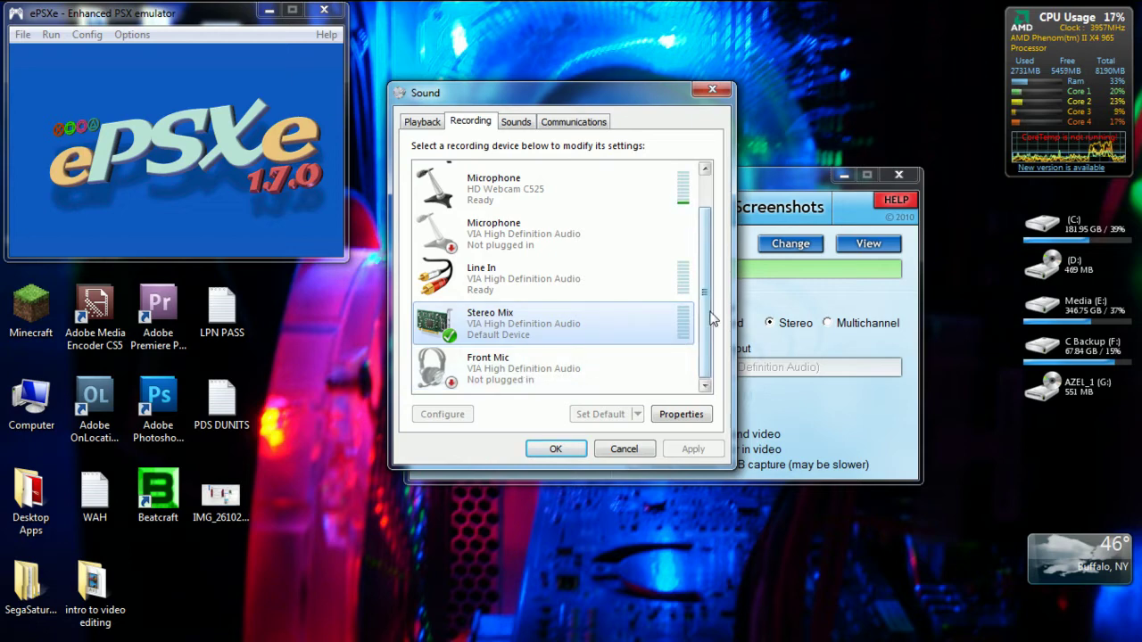
pyautogui.scroll(2, 704, 317)
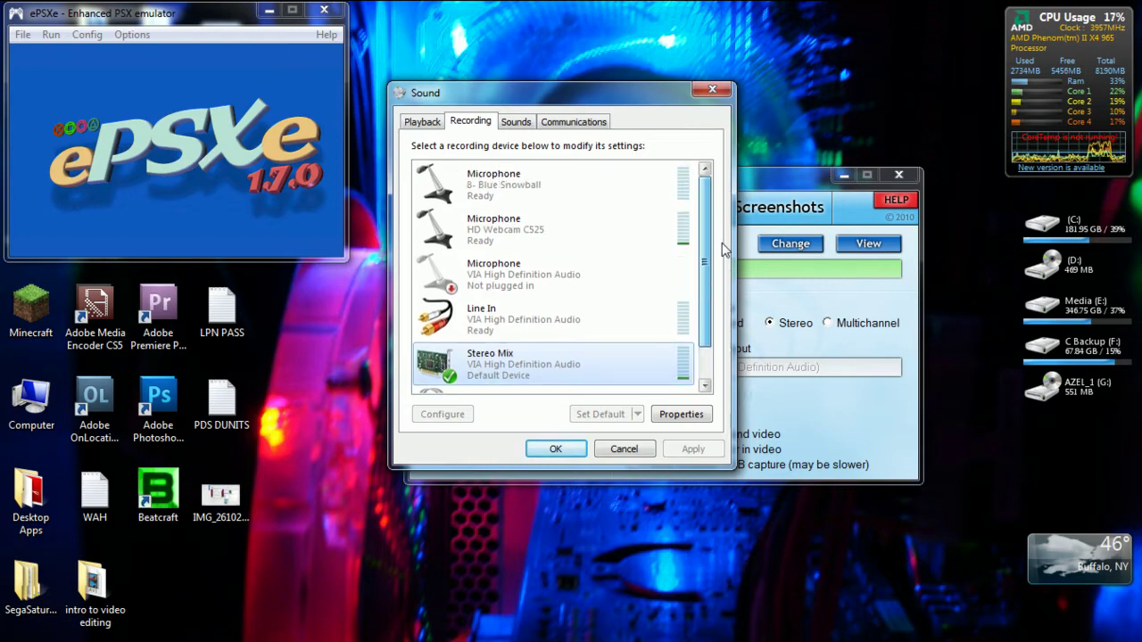
# Step: Review the playback devices, select the VIA High Definition Audio speakers and close the Sound settings
pyautogui.click(426, 126)
pyautogui.scroll(-1, 705, 294)
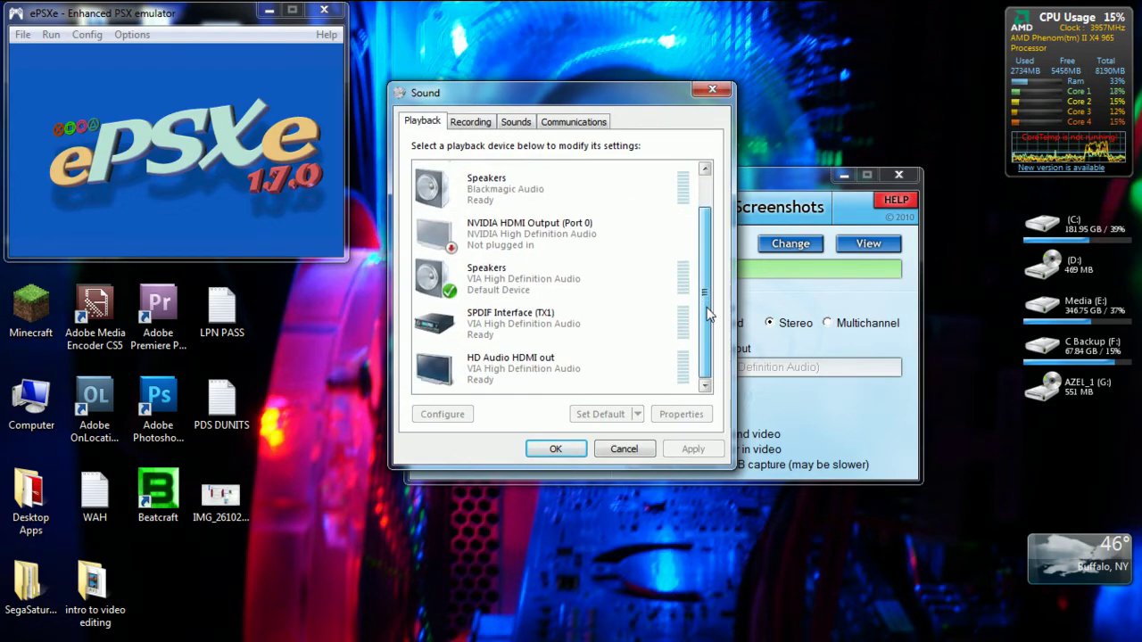
pyautogui.scroll(1, 707, 326)
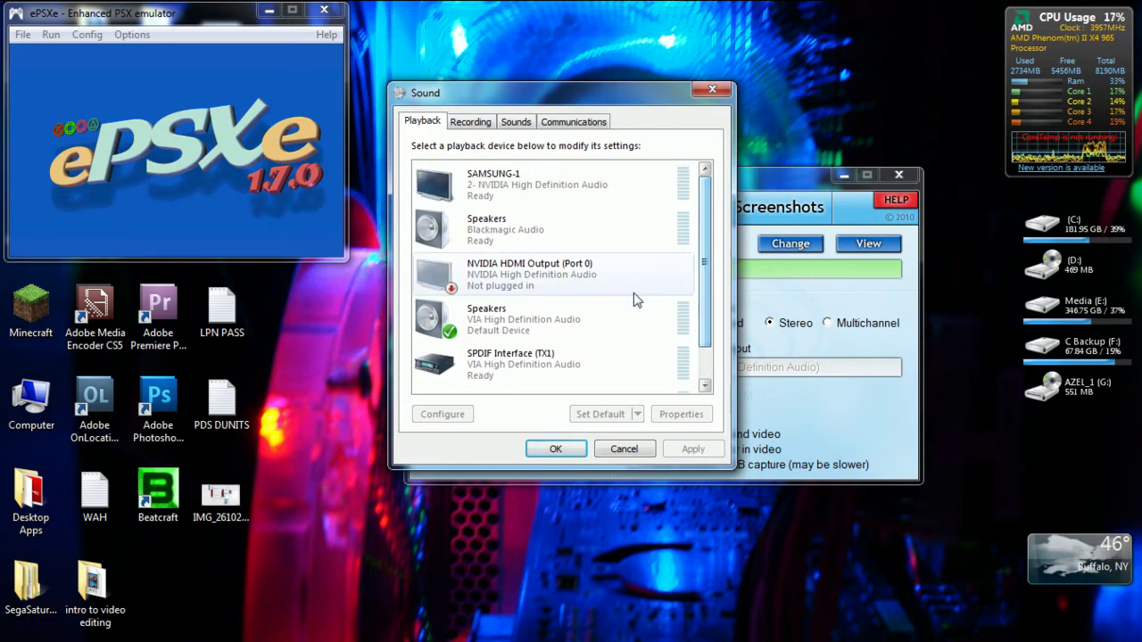
pyautogui.click(505, 337)
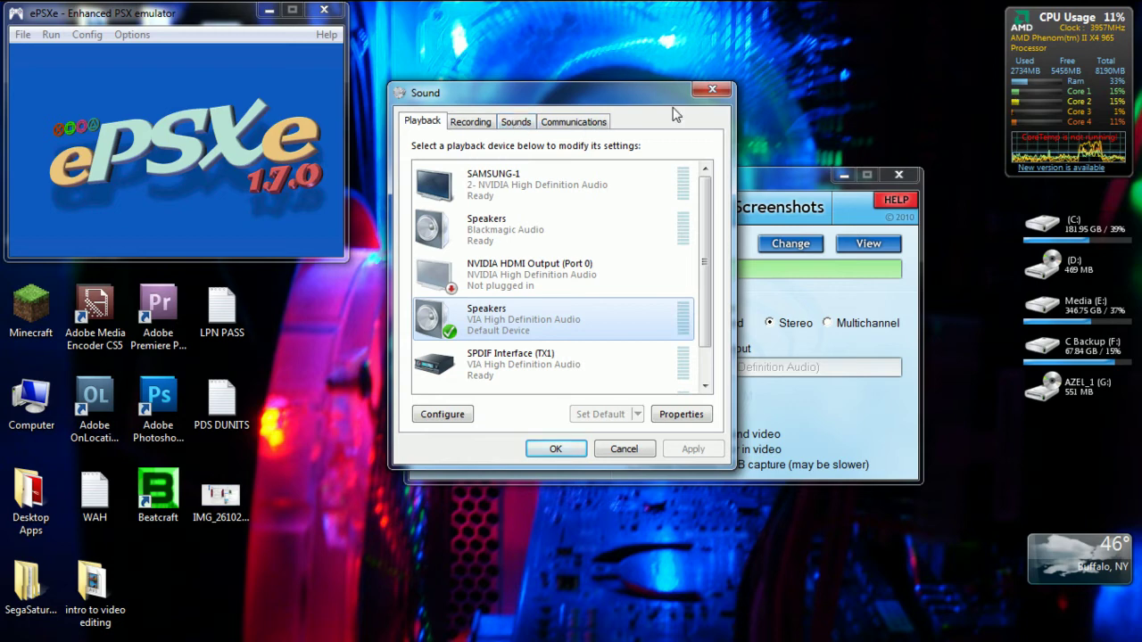
pyautogui.click(711, 91)
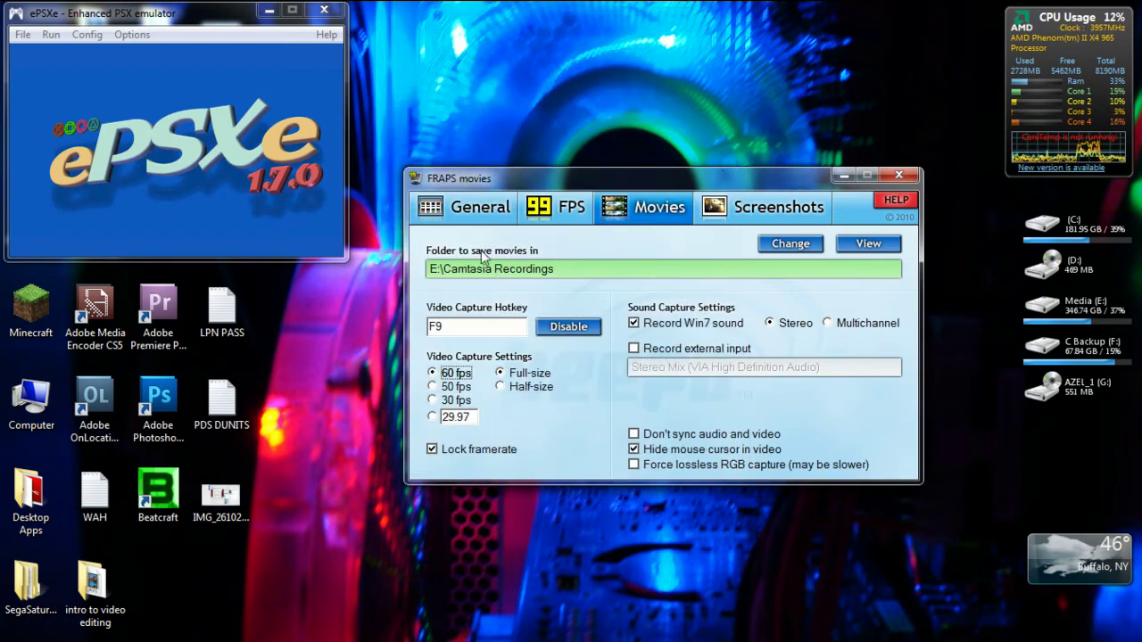
# Step: Run the game disc from the CD-ROM drive in ePSXe
pyautogui.click(179, 16)
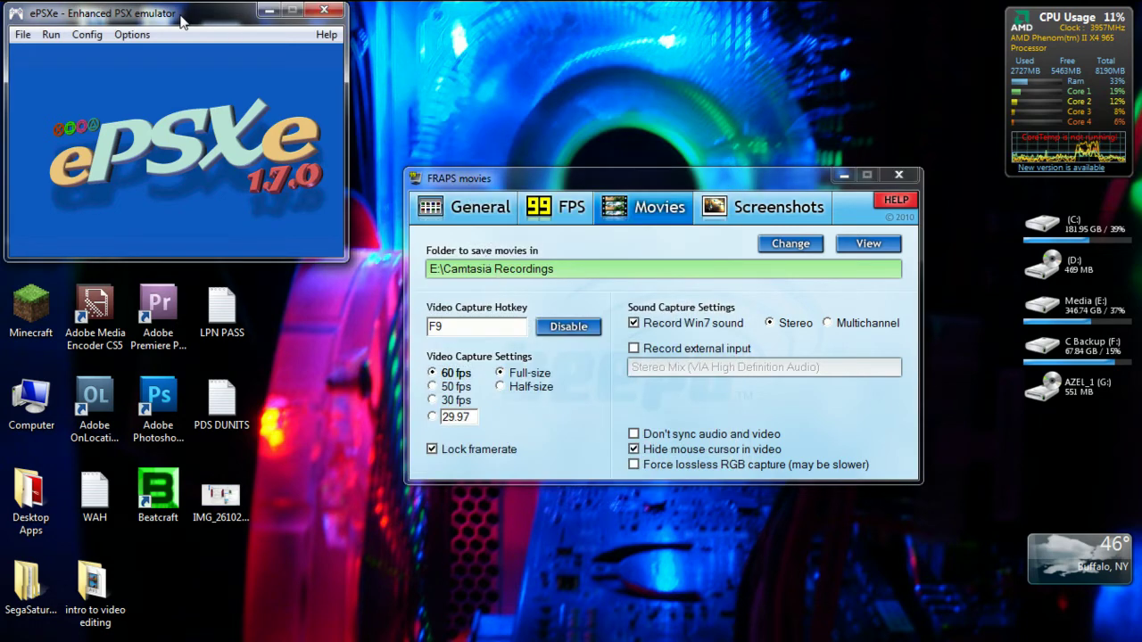
pyautogui.click(50, 36)
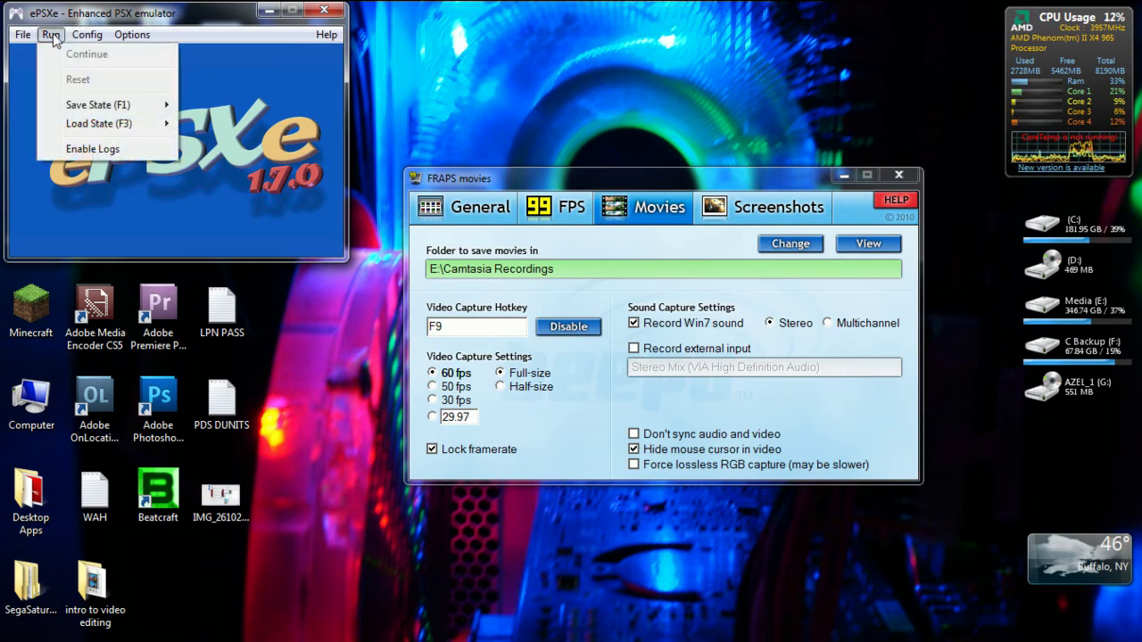
pyautogui.moveTo(24, 35)
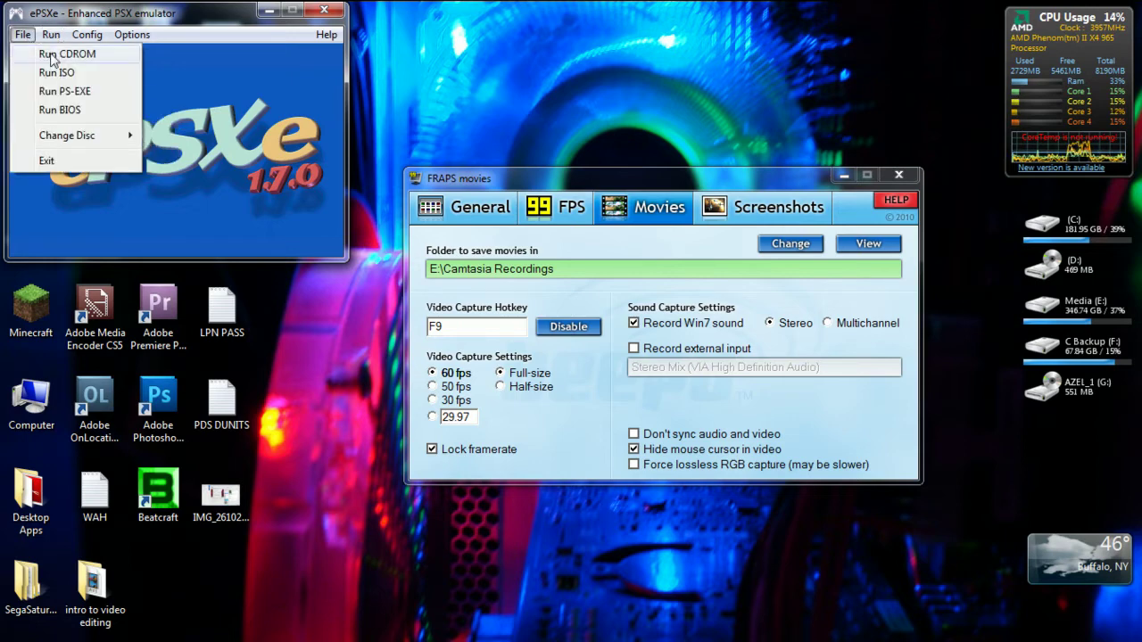
pyautogui.click(53, 54)
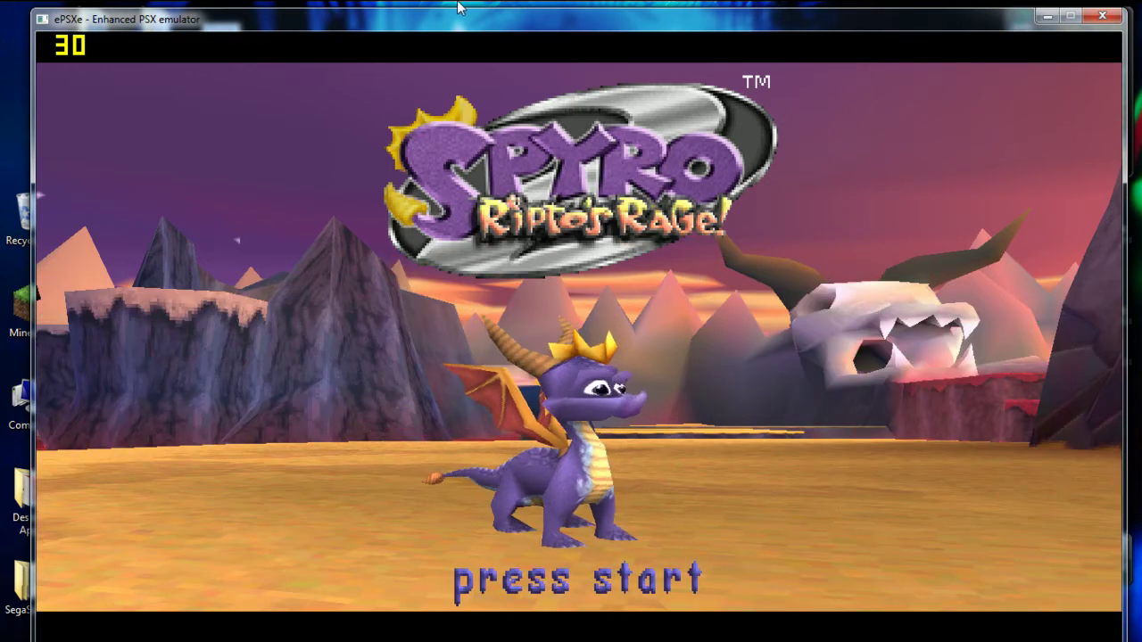
# Step: Stop the running game and close both Fraps and ePSXe
pyautogui.press('Escape')
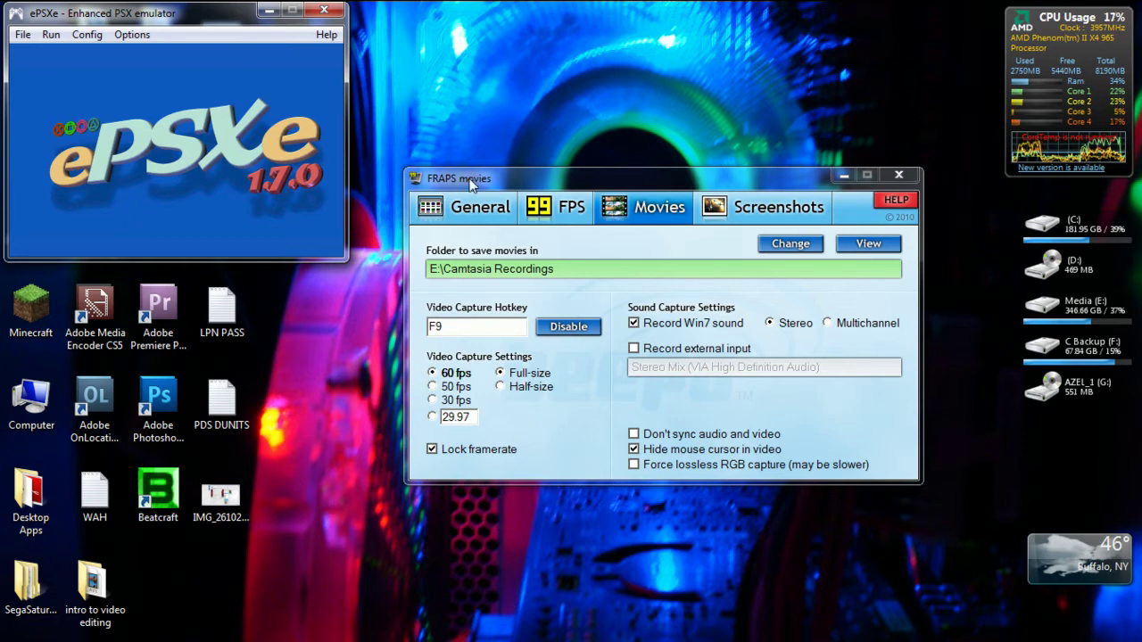
pyautogui.moveTo(473, 180); pyautogui.dragTo(472, 172)
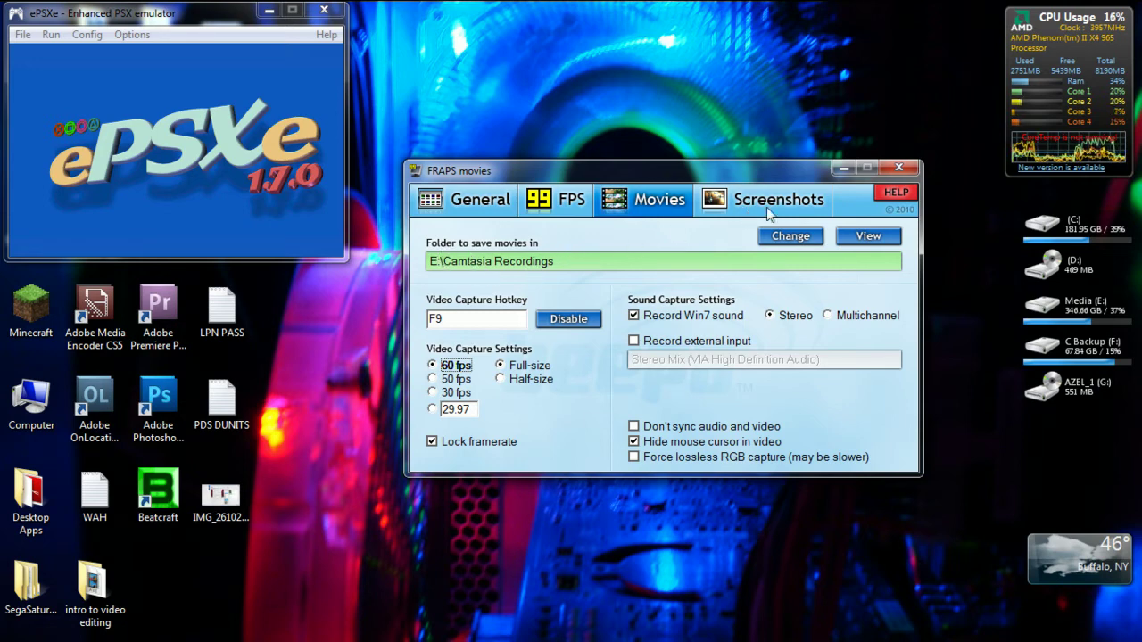
pyautogui.click(898, 167)
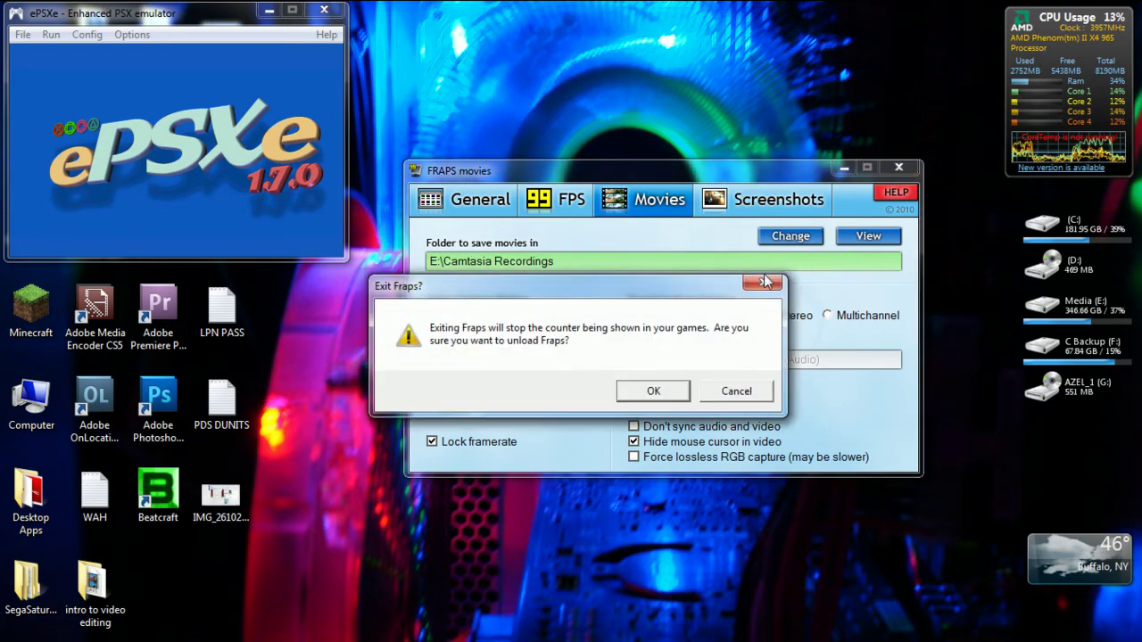
pyautogui.click(655, 392)
pyautogui.click(326, 12)
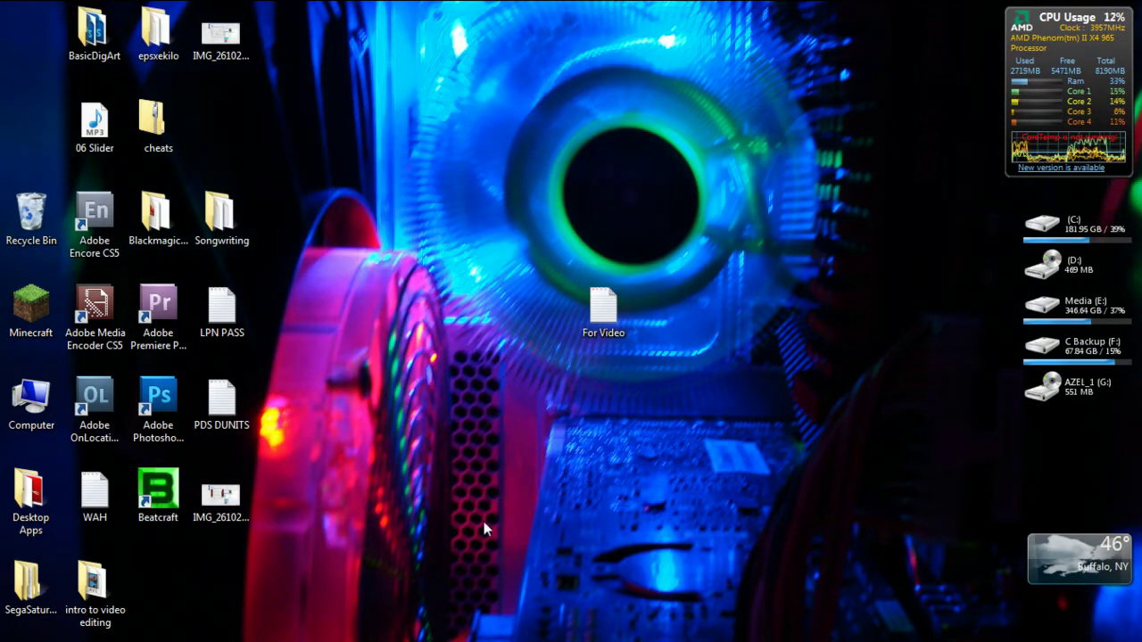
# Step: Open the Camtasia Recordings folder on the Media (E:) drive and browse through its recorded clips
pyautogui.click(89, 630)
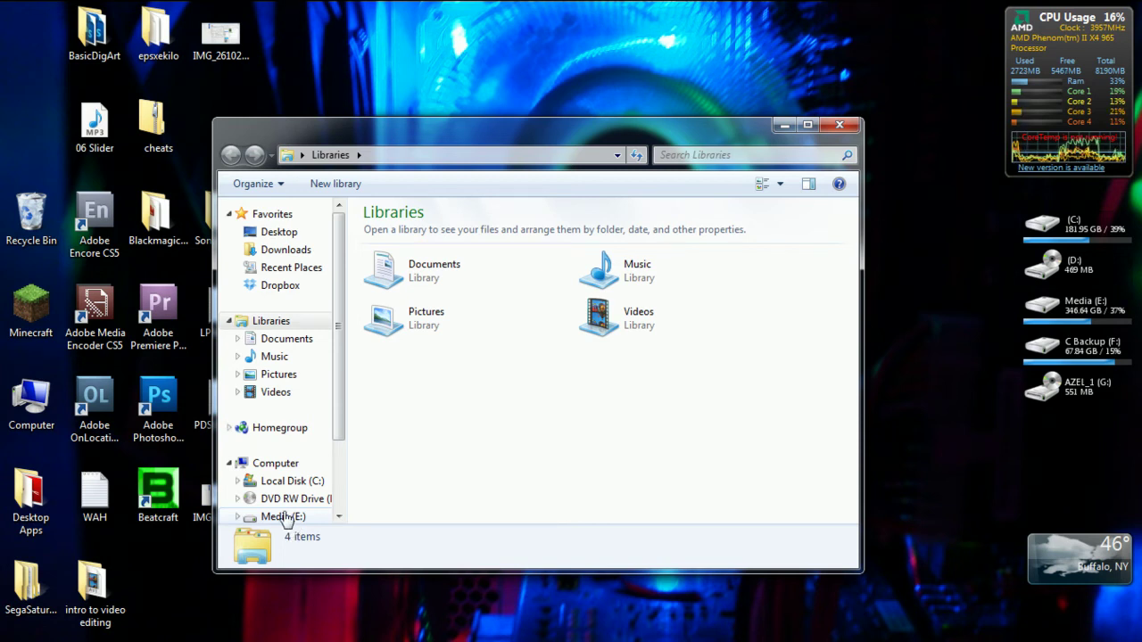
pyautogui.click(283, 517)
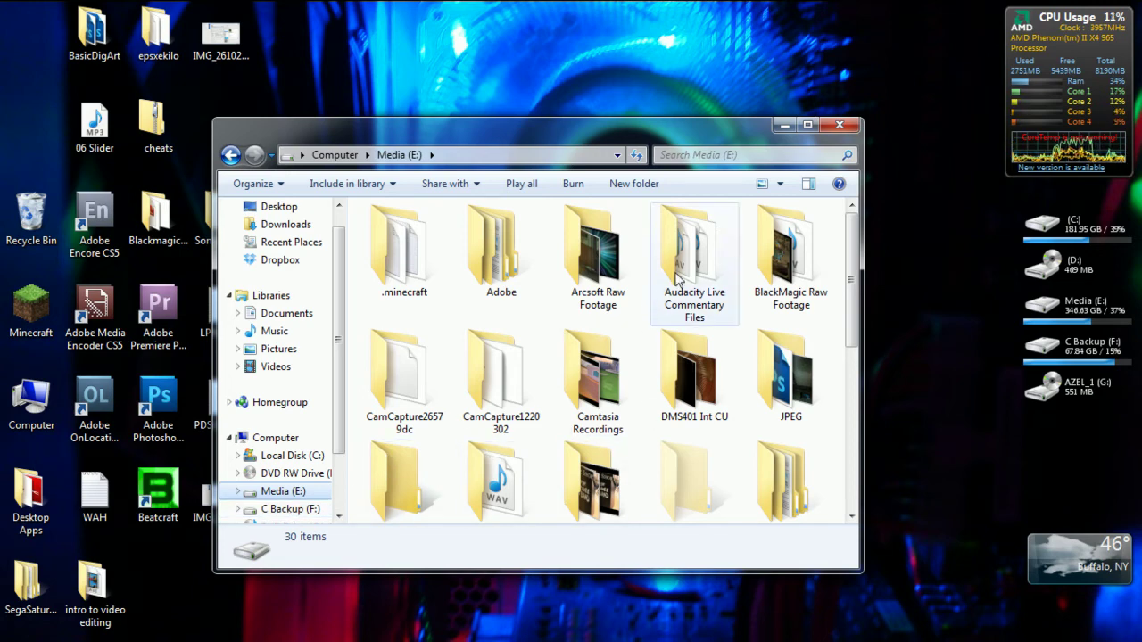
pyautogui.doubleClick(598, 379)
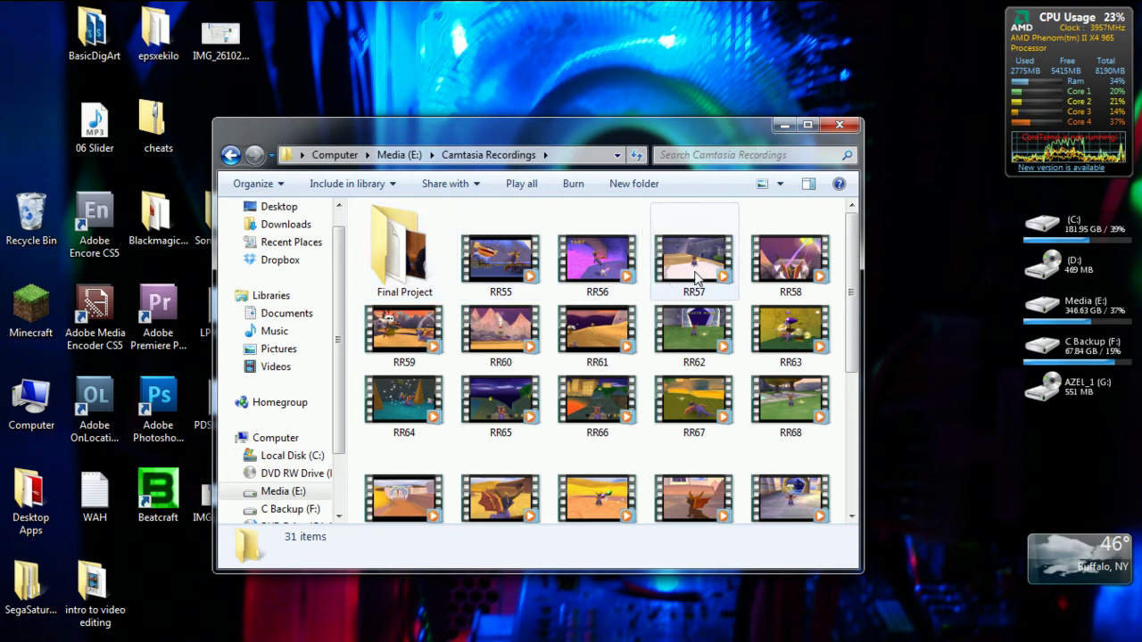
pyautogui.moveTo(849, 291)
pyautogui.mouseDown()
pyautogui.moveTo(830, 443)
pyautogui.moveTo(854, 438)
pyautogui.moveTo(854, 302)
pyautogui.mouseUp()
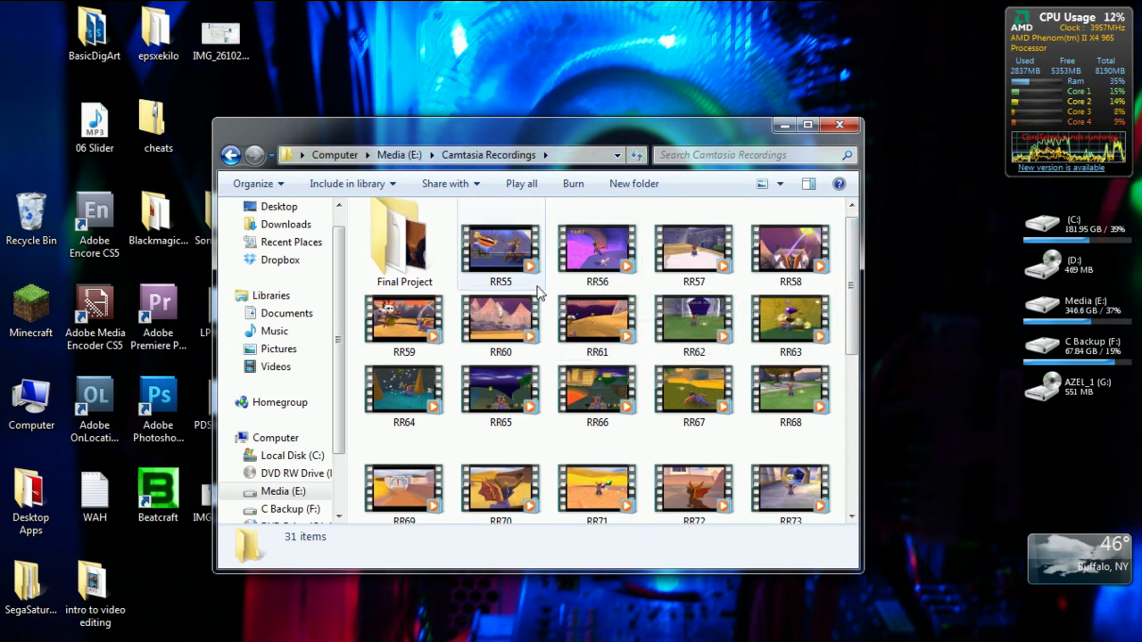
pyautogui.moveTo(852, 317); pyautogui.dragTo(854, 334)
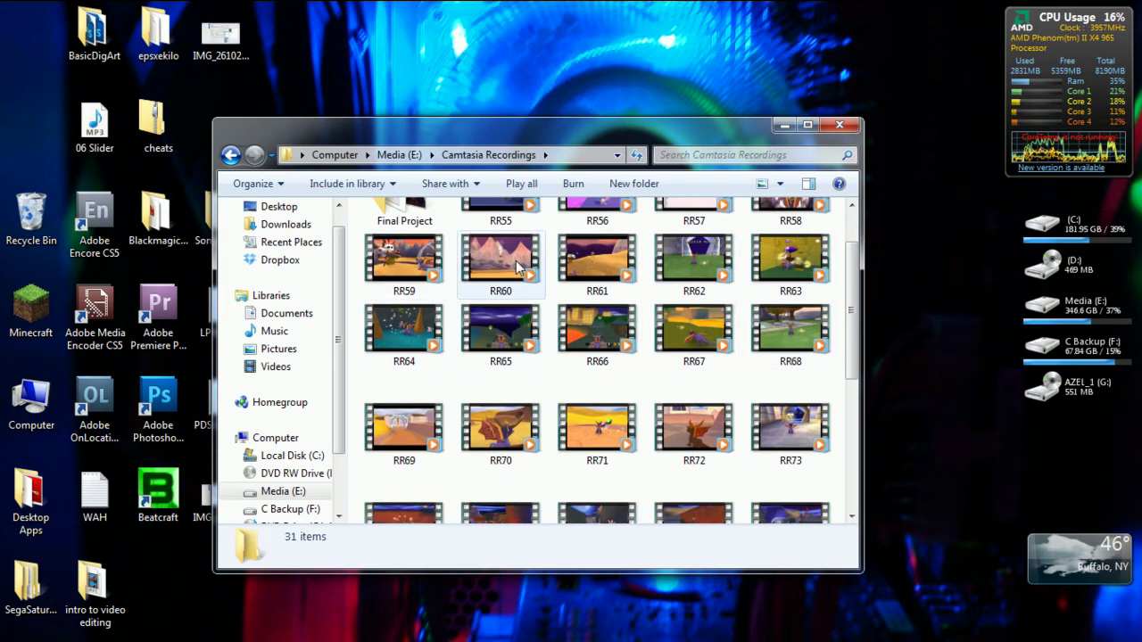
pyautogui.moveTo(516, 261)
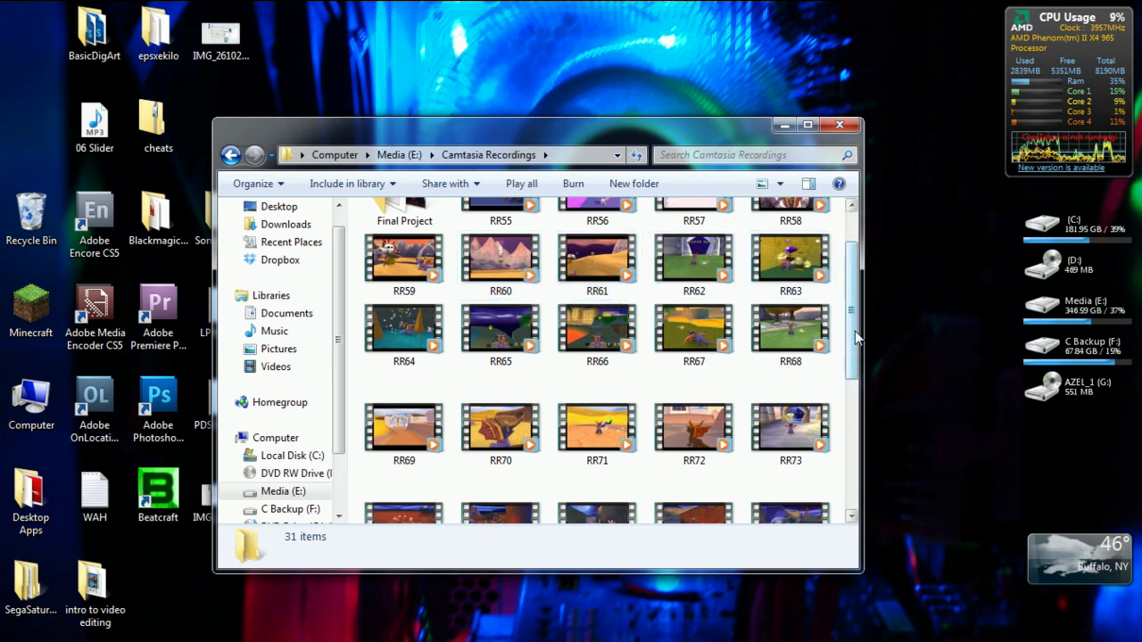
pyautogui.moveTo(854, 338); pyautogui.dragTo(859, 284)
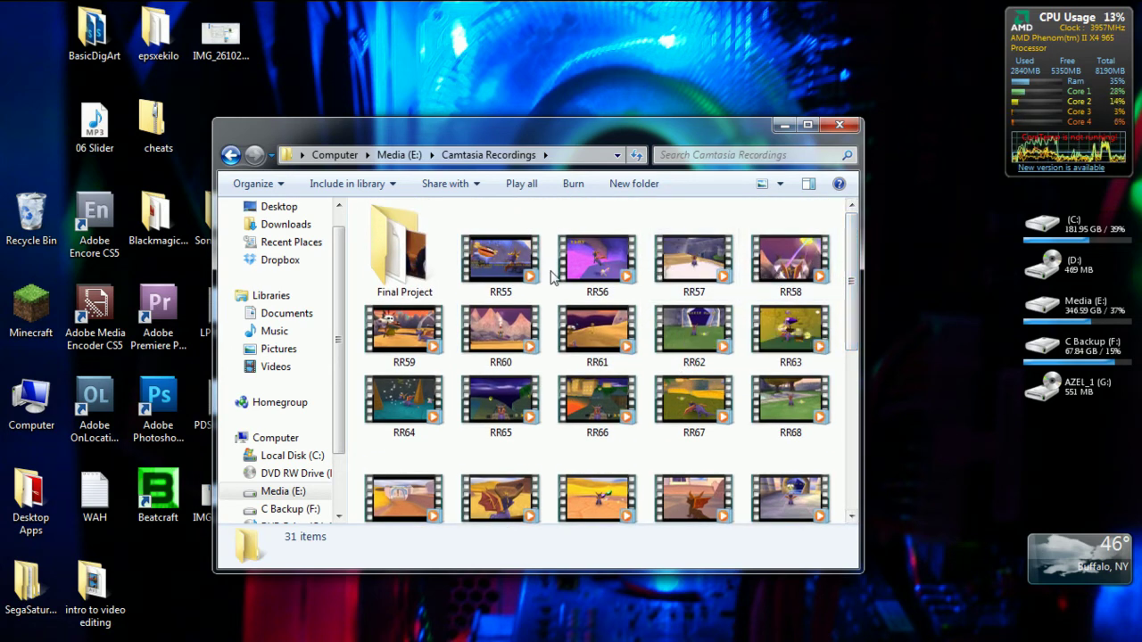
# Step: Check the length and file size of clips RR56 to RR58 and RR60 to RR63
pyautogui.doubleClick(616, 277)
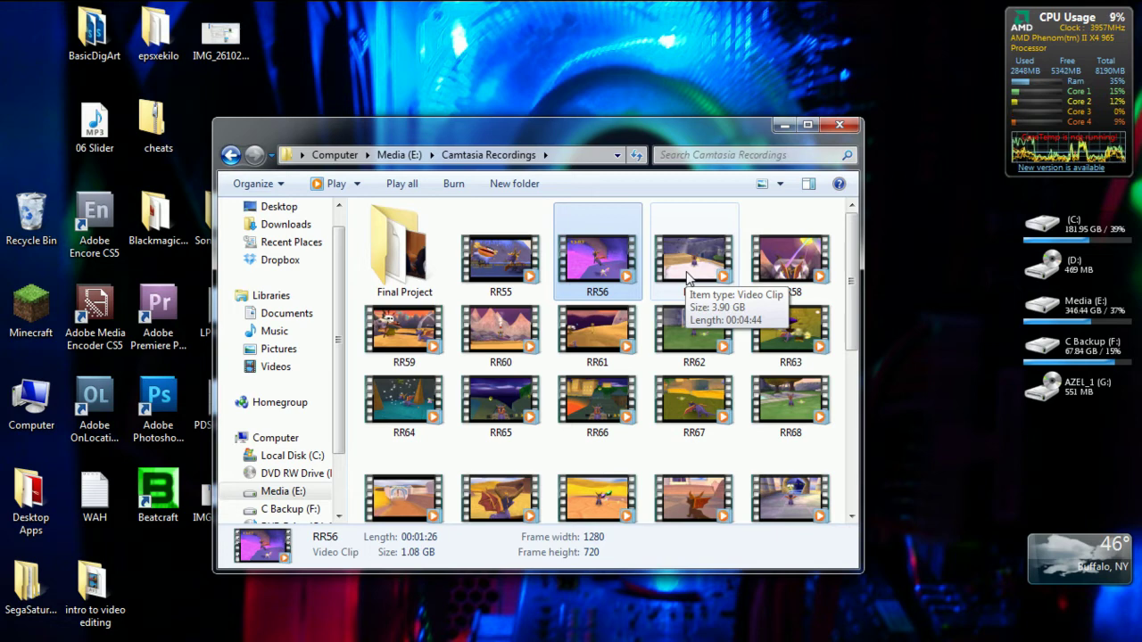
pyautogui.click(687, 279)
pyautogui.click(591, 281)
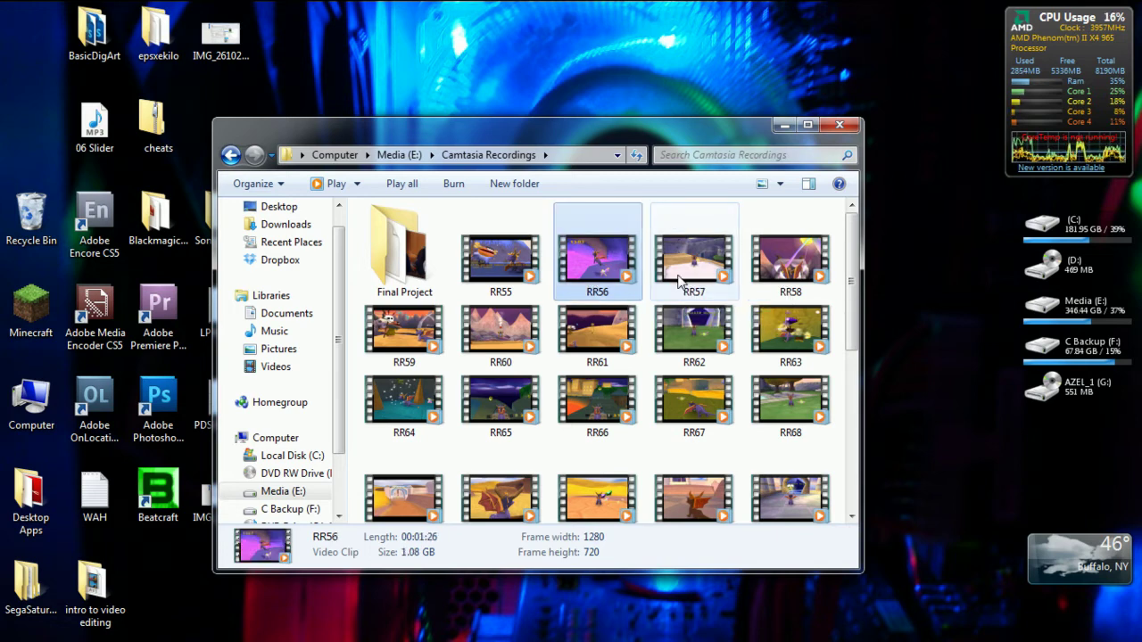
pyautogui.click(698, 283)
pyautogui.click(785, 284)
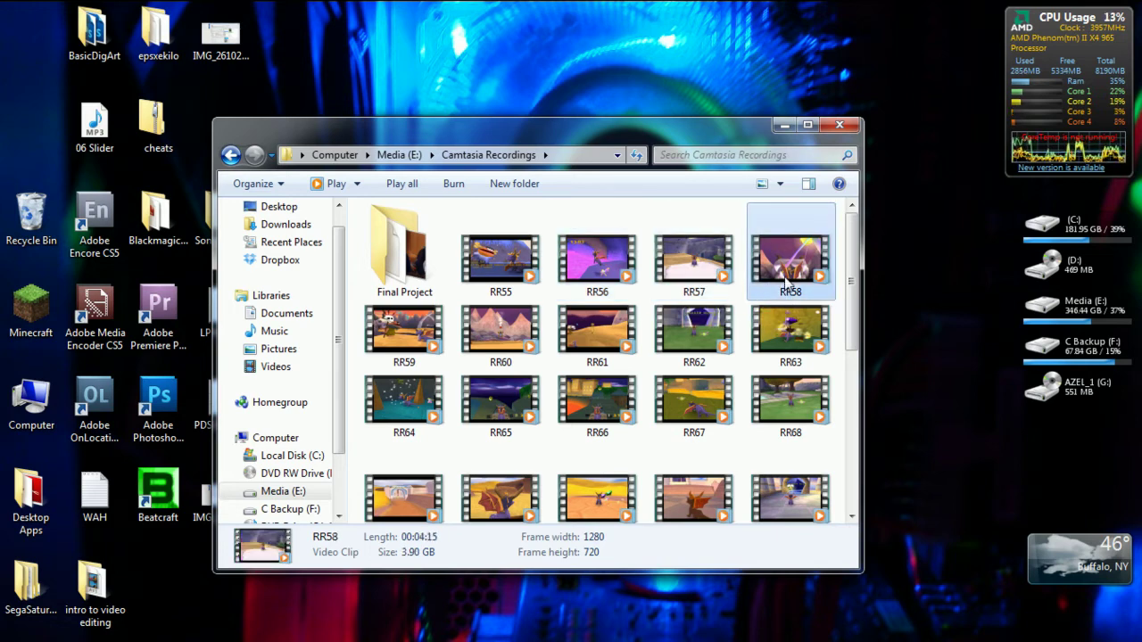
pyautogui.click(788, 336)
pyautogui.click(695, 337)
pyautogui.click(596, 335)
pyautogui.click(503, 337)
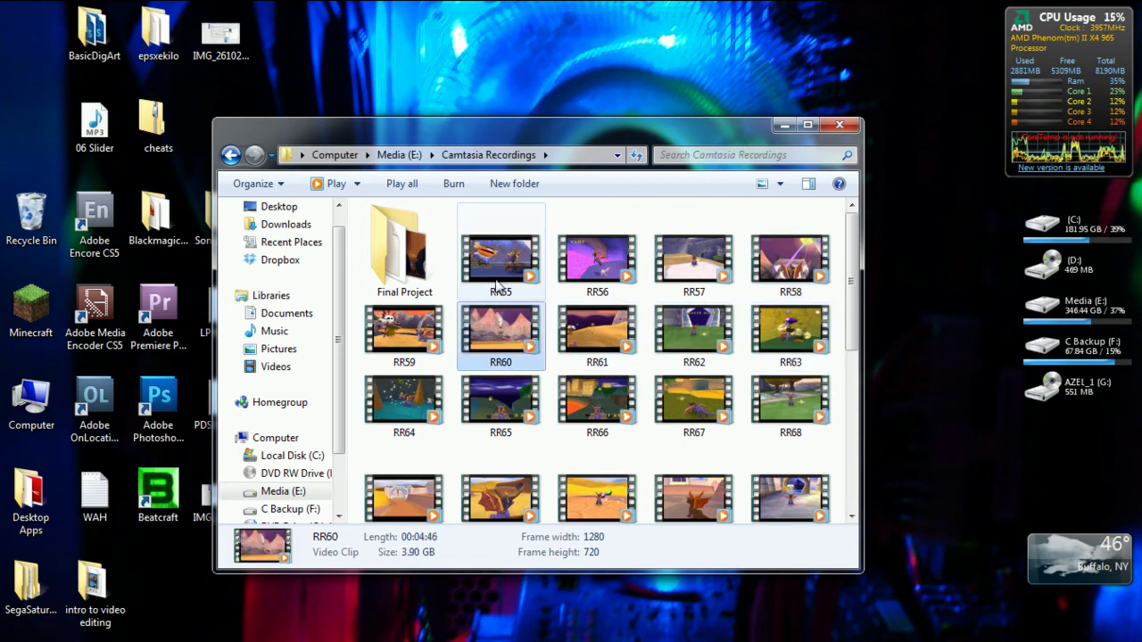
# Step: Compare the lengths and file sizes of the first four recordings, RR55 through RR58
pyautogui.click(497, 283)
pyautogui.click(614, 288)
pyautogui.click(694, 286)
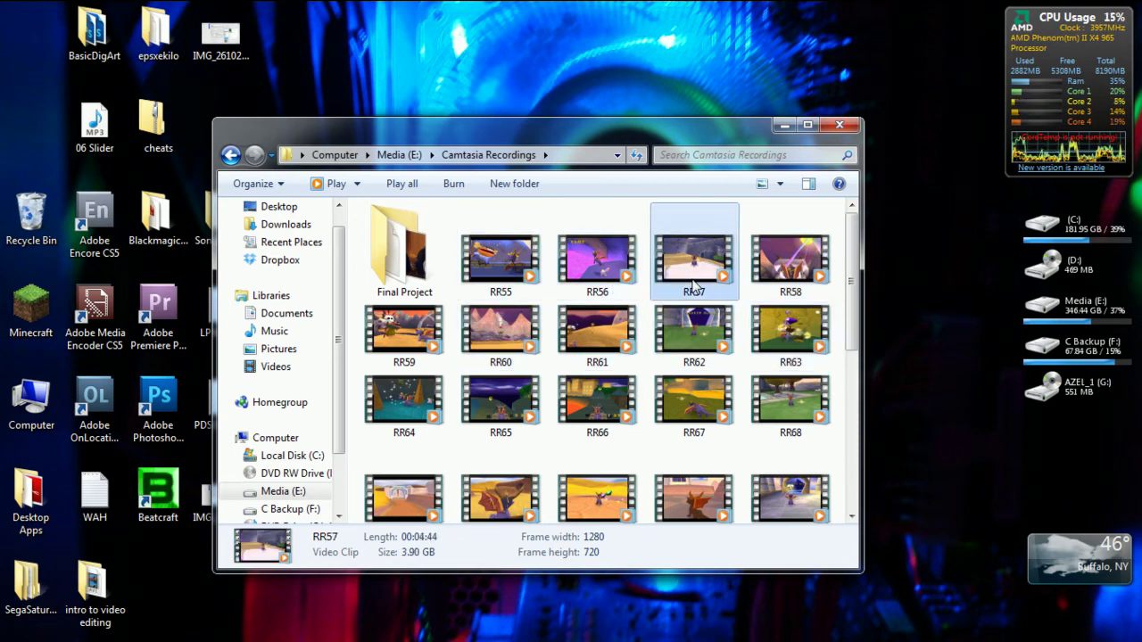
pyautogui.click(789, 267)
pyautogui.click(497, 280)
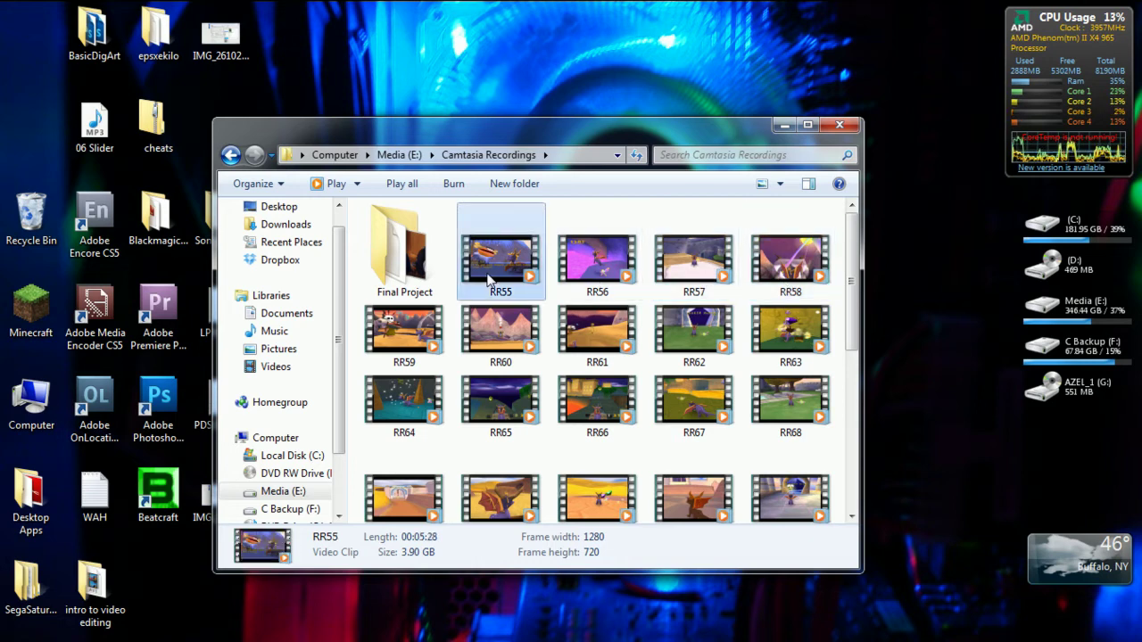
pyautogui.click(584, 279)
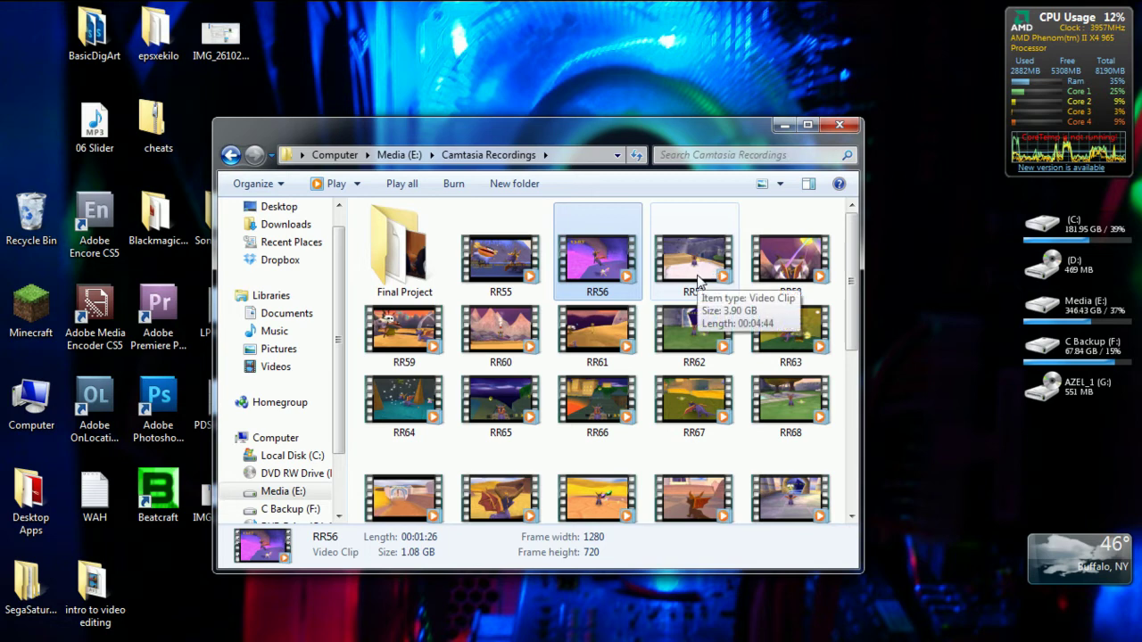
pyautogui.click(699, 280)
pyautogui.click(778, 284)
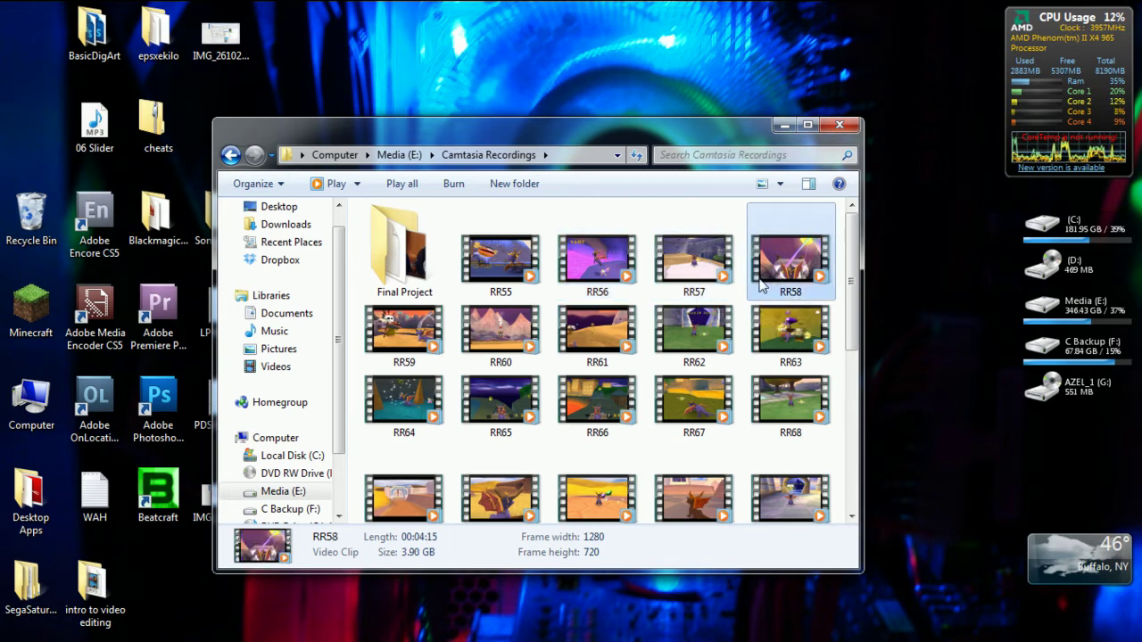
pyautogui.moveTo(496, 286)
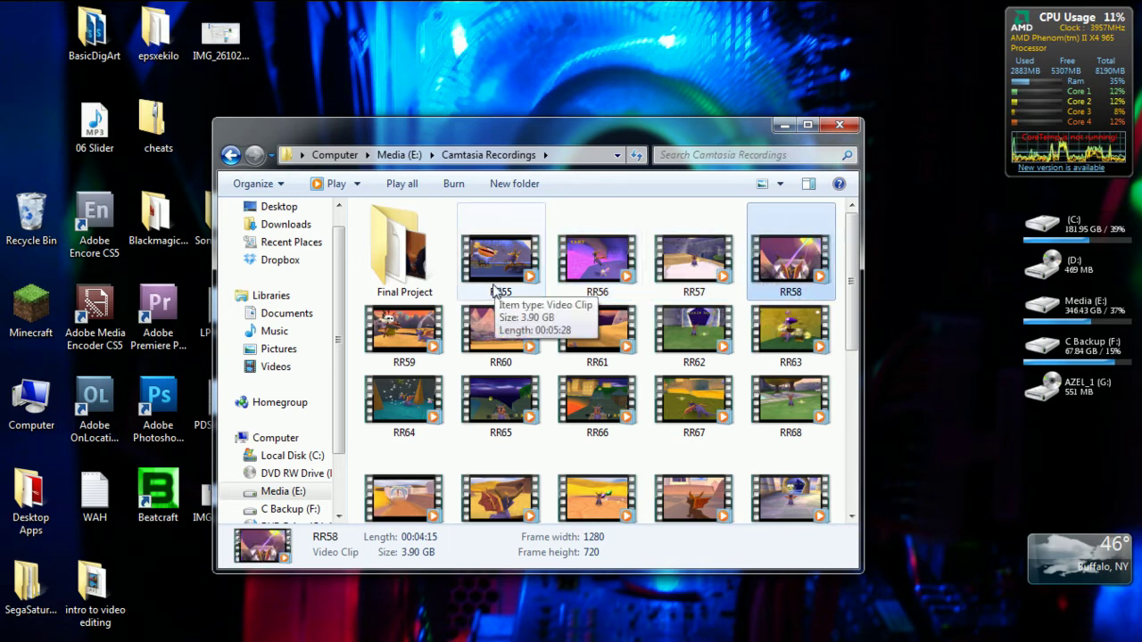
# Step: Examine the length and size details of RR60, RR61, RR56, RR57, RR66 and RR67 to compare full and shorter segments
pyautogui.click(502, 330)
pyautogui.click(597, 332)
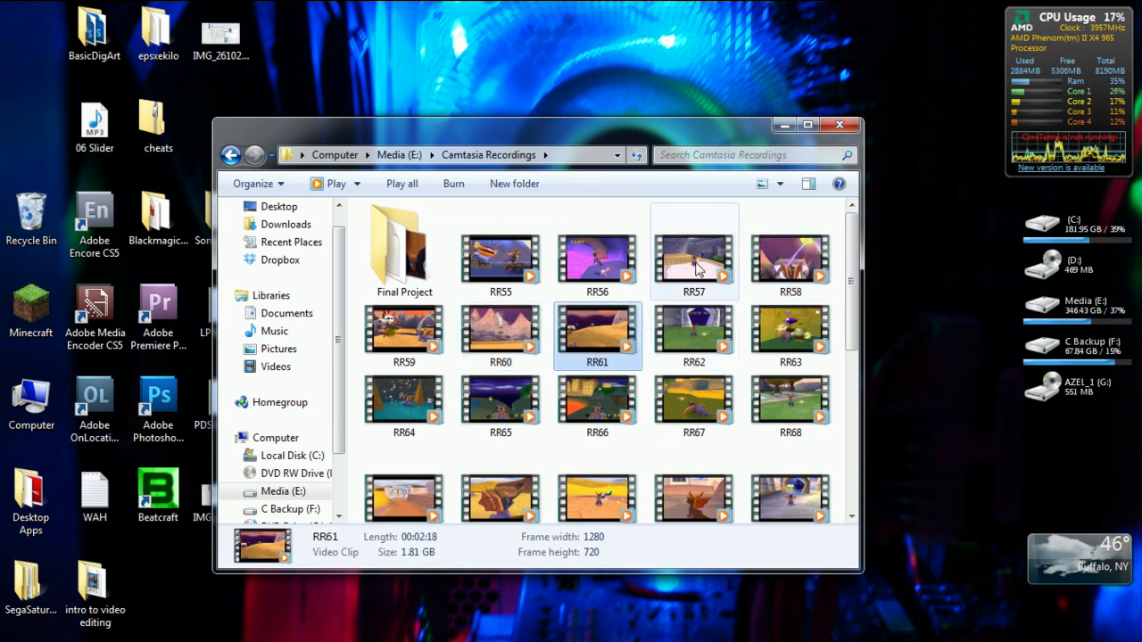
pyautogui.moveTo(701, 271)
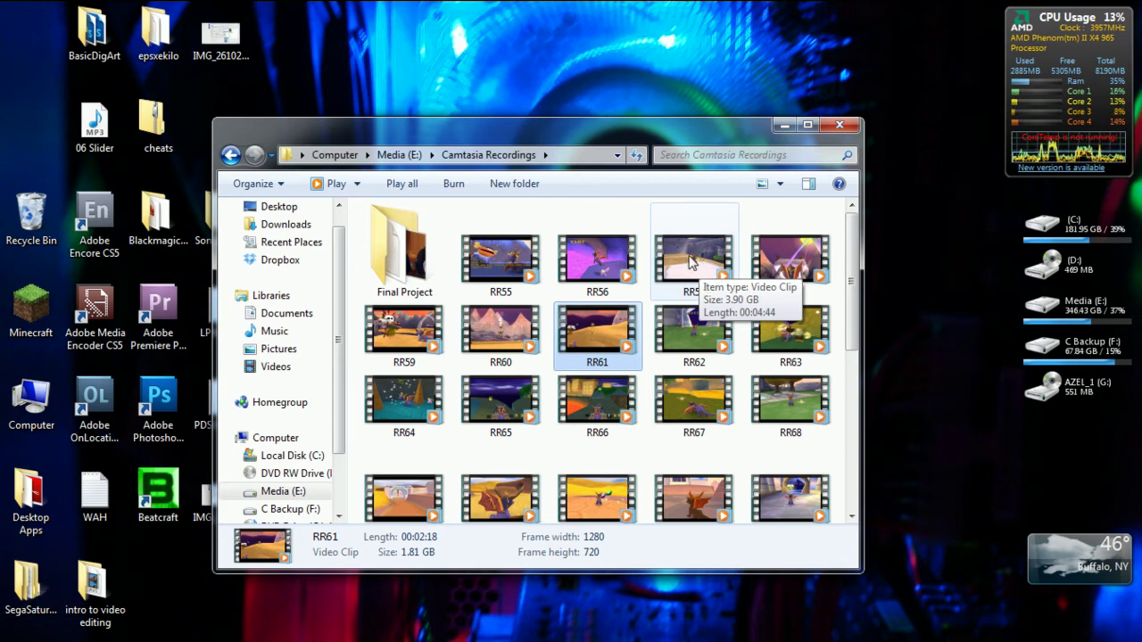
pyautogui.click(573, 265)
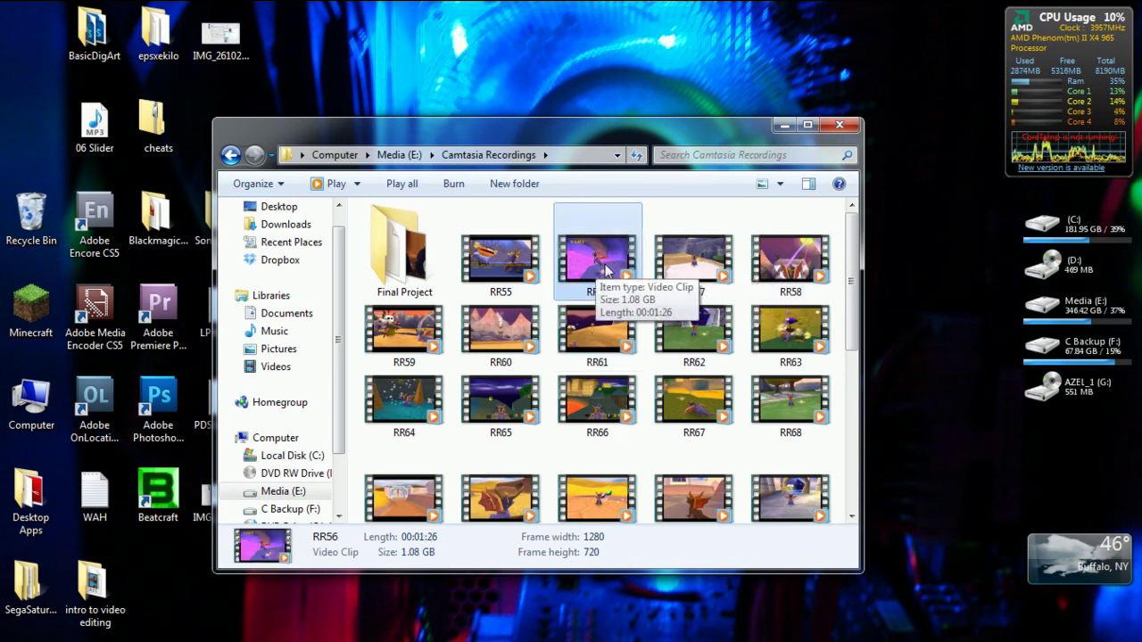
pyautogui.click(709, 272)
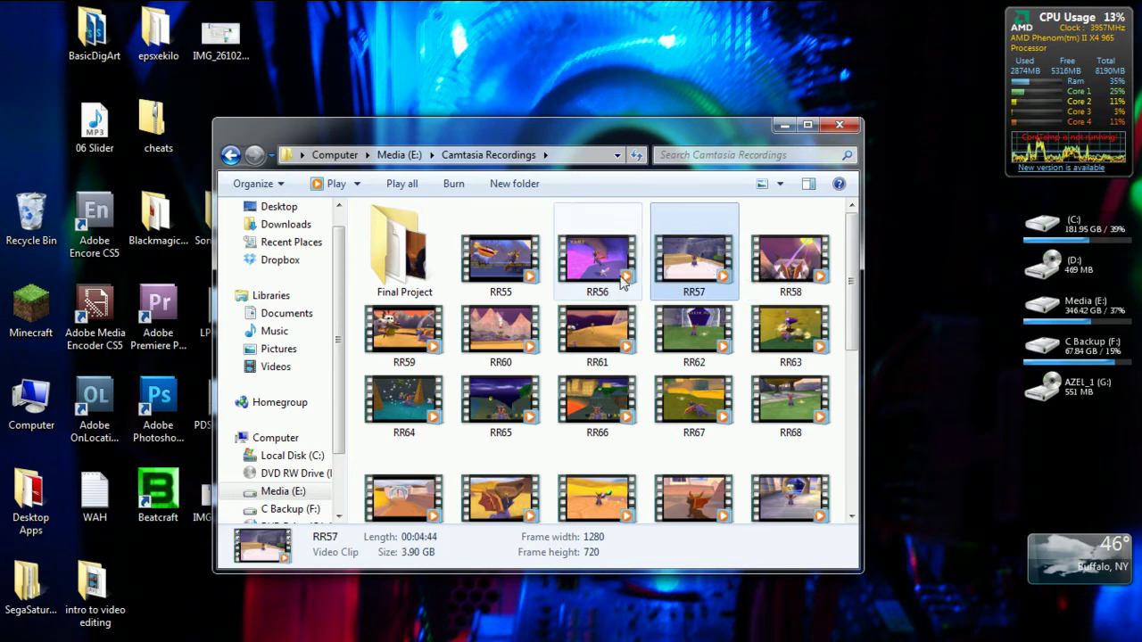
pyautogui.click(616, 434)
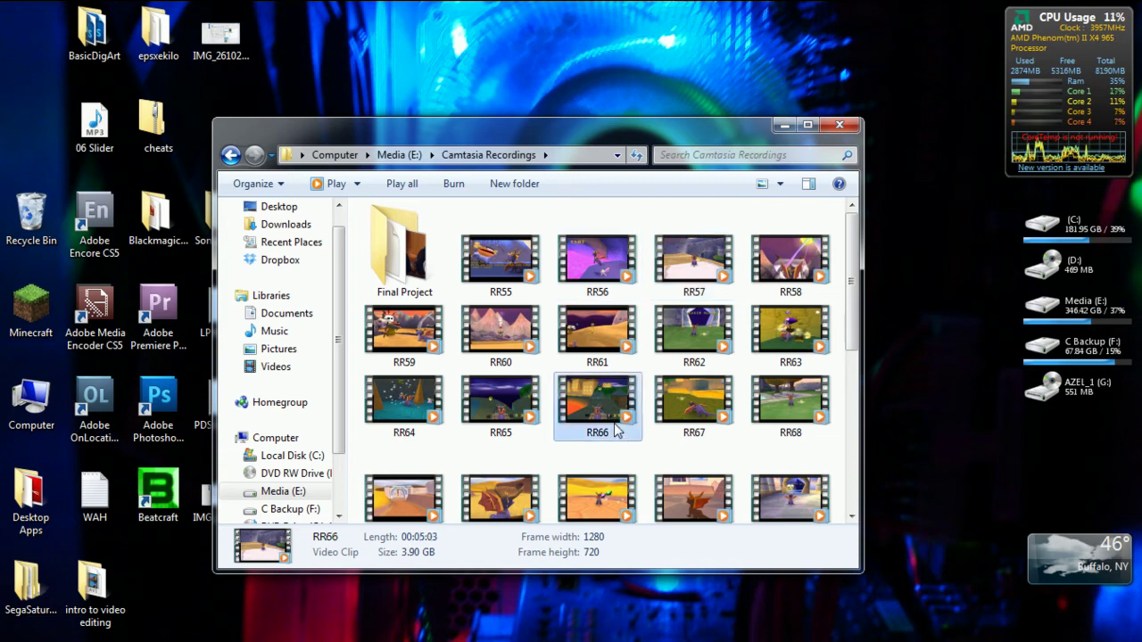
pyautogui.click(672, 423)
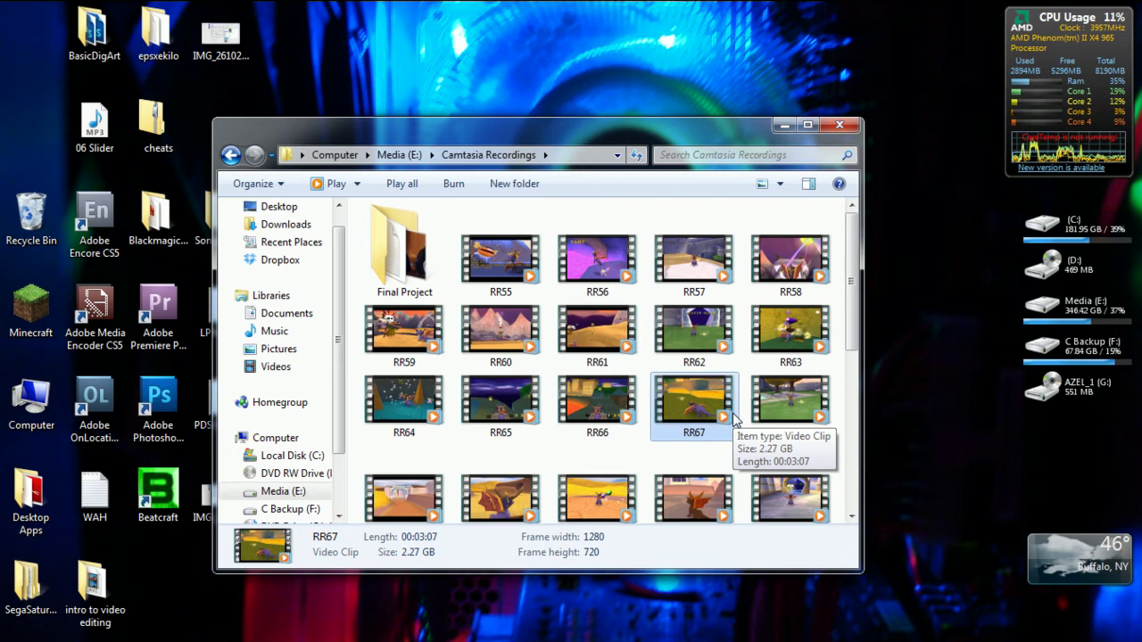
pyautogui.click(571, 350)
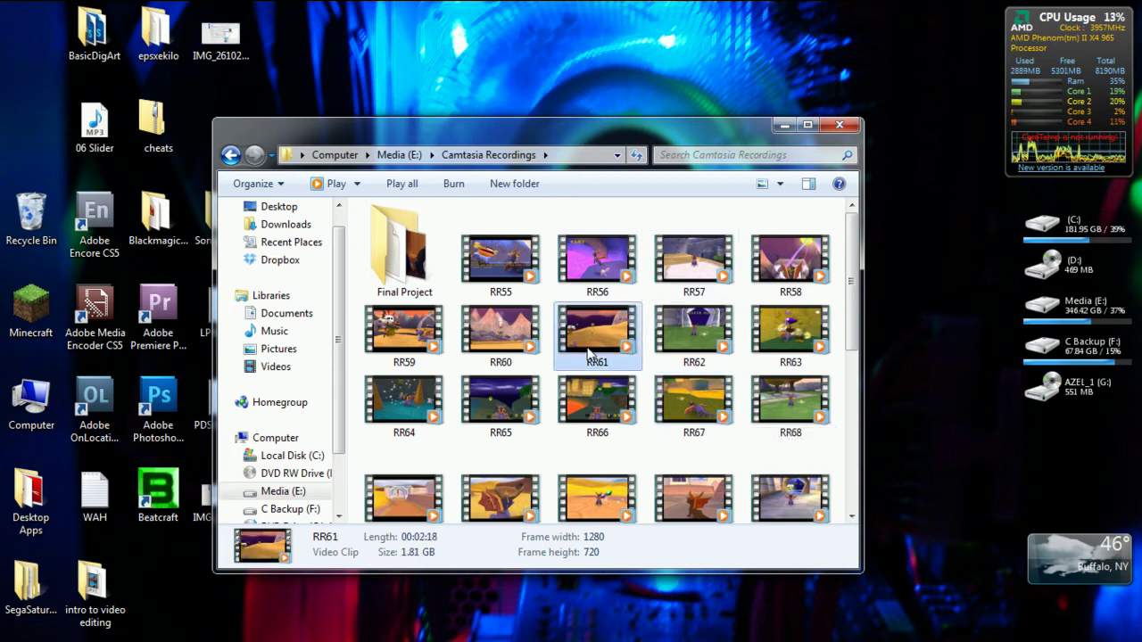
# Step: Go through clips RR55 to RR58 again in sequence, reviewing each one's length and size
pyautogui.click(500, 280)
pyautogui.click(590, 280)
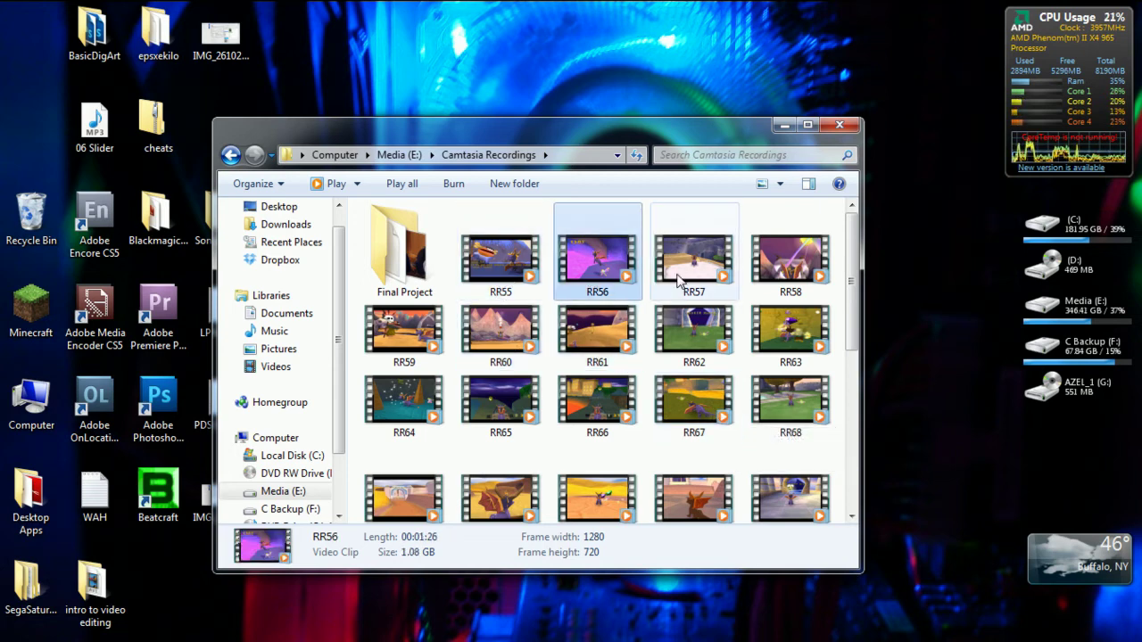
pyautogui.click(712, 281)
pyautogui.click(785, 284)
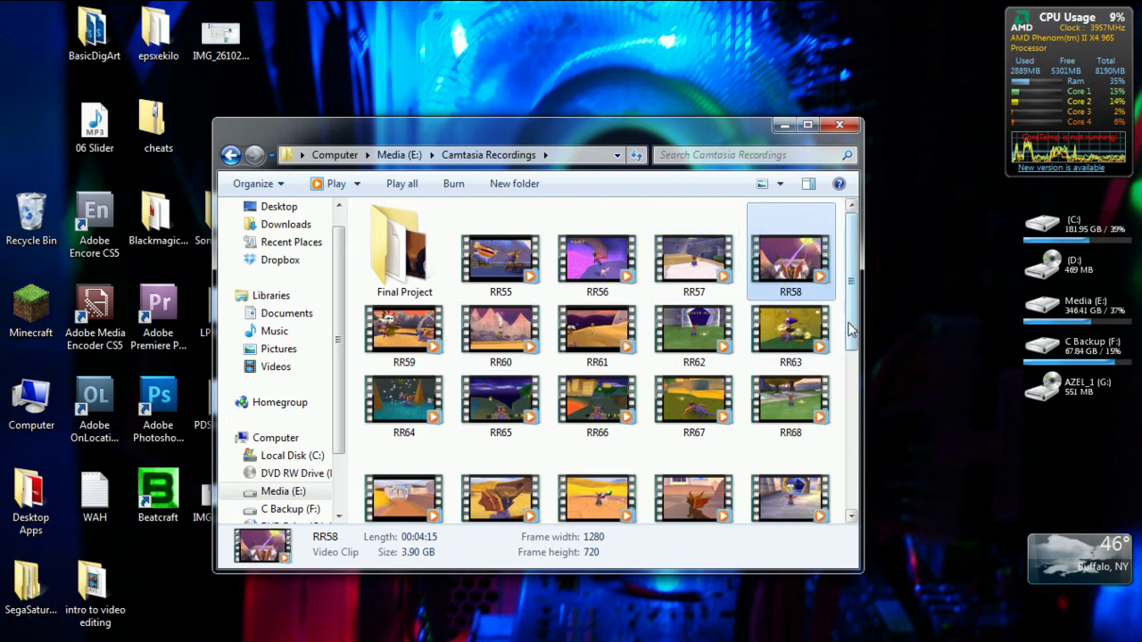
pyautogui.moveTo(853, 312); pyautogui.dragTo(863, 290)
pyautogui.click(692, 258)
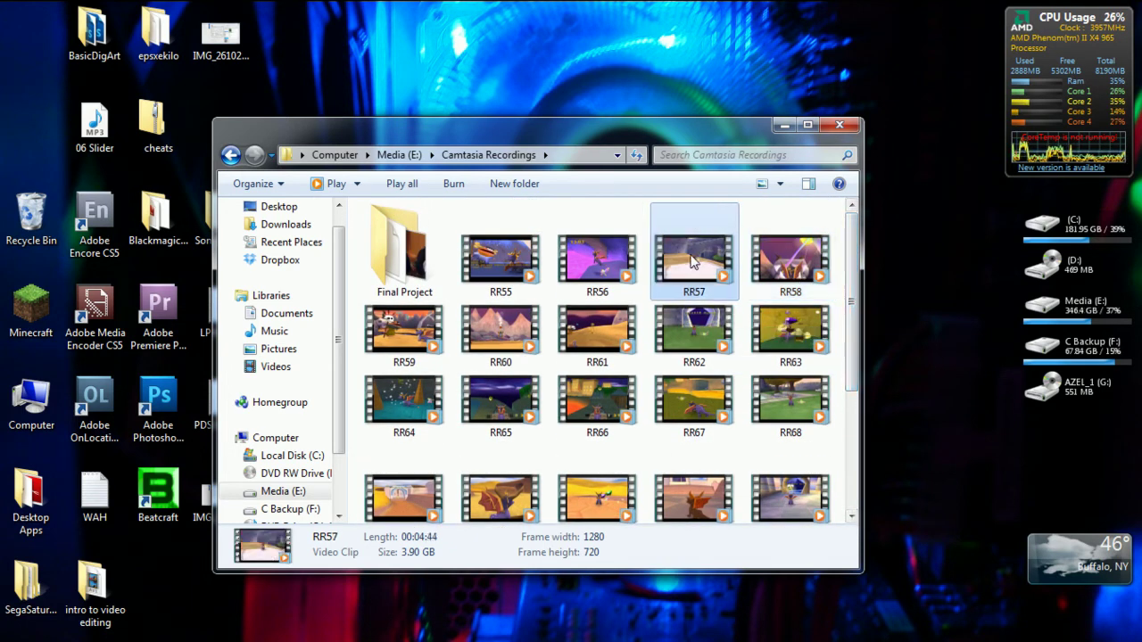
pyautogui.click(604, 259)
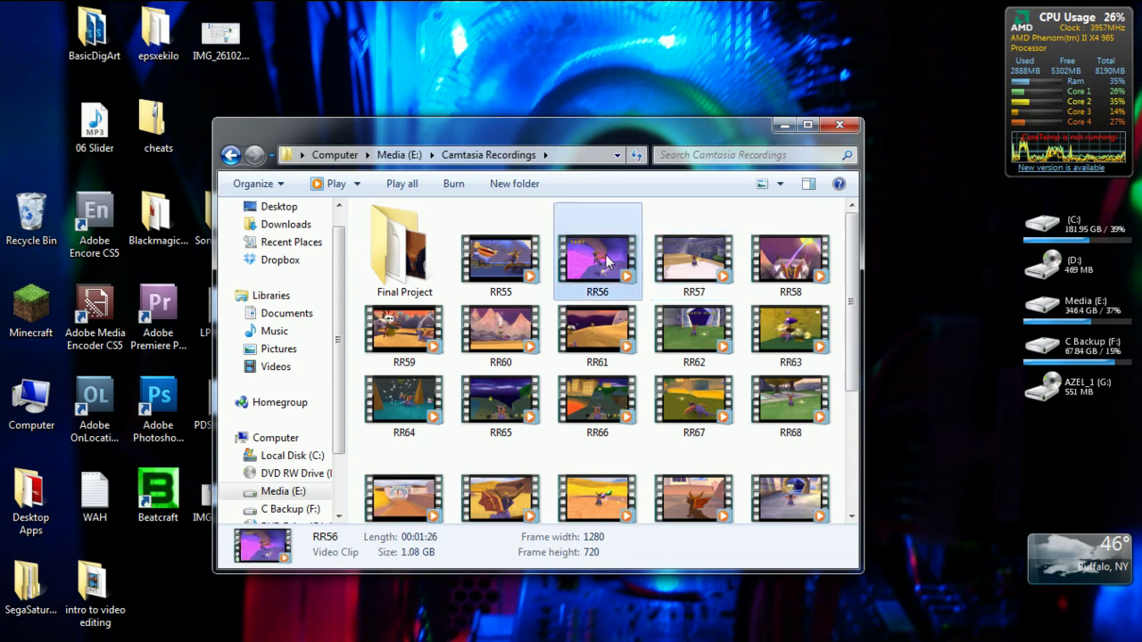
# Step: Review the length and file size of each consecutive clip from RR61 through RR68
pyautogui.click(612, 347)
pyautogui.click(695, 346)
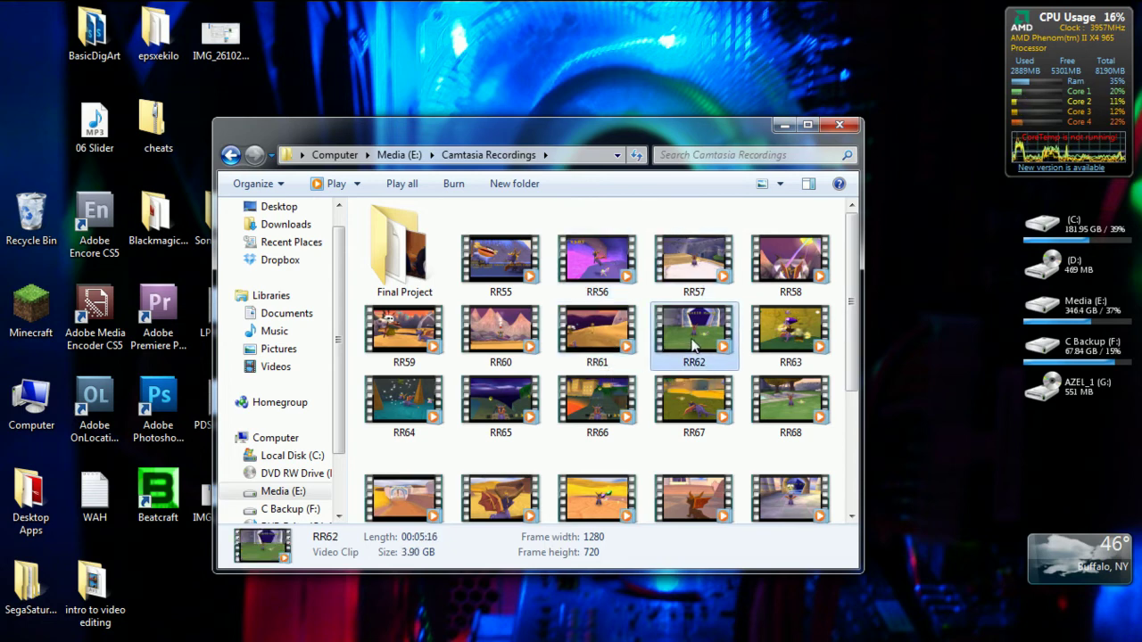
pyautogui.click(790, 348)
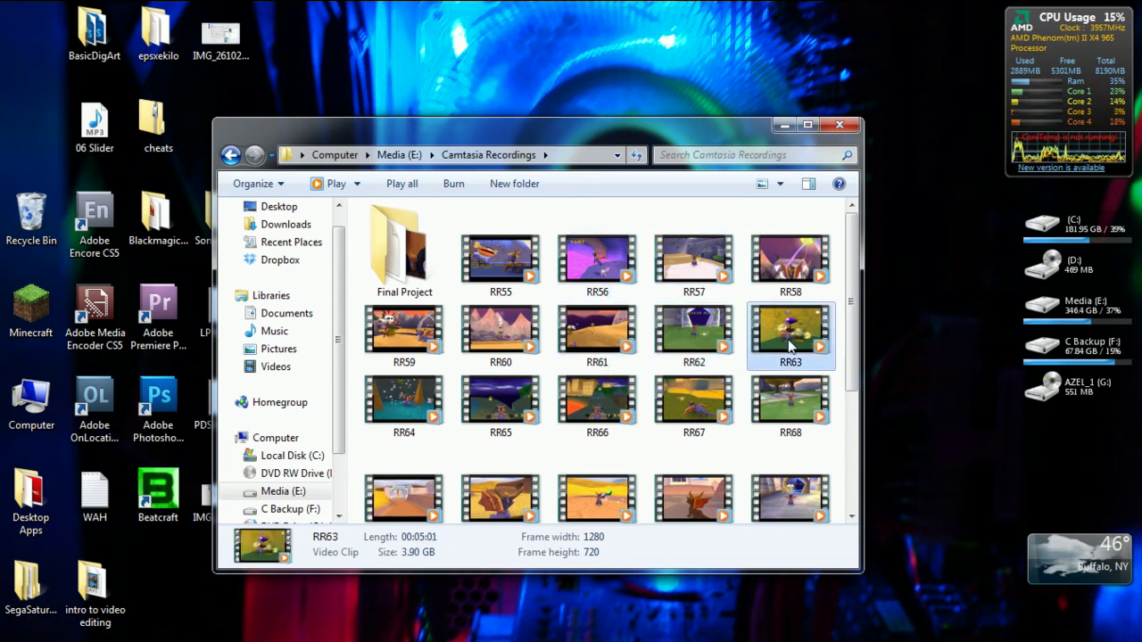
pyautogui.click(413, 409)
pyautogui.click(516, 412)
pyautogui.click(598, 410)
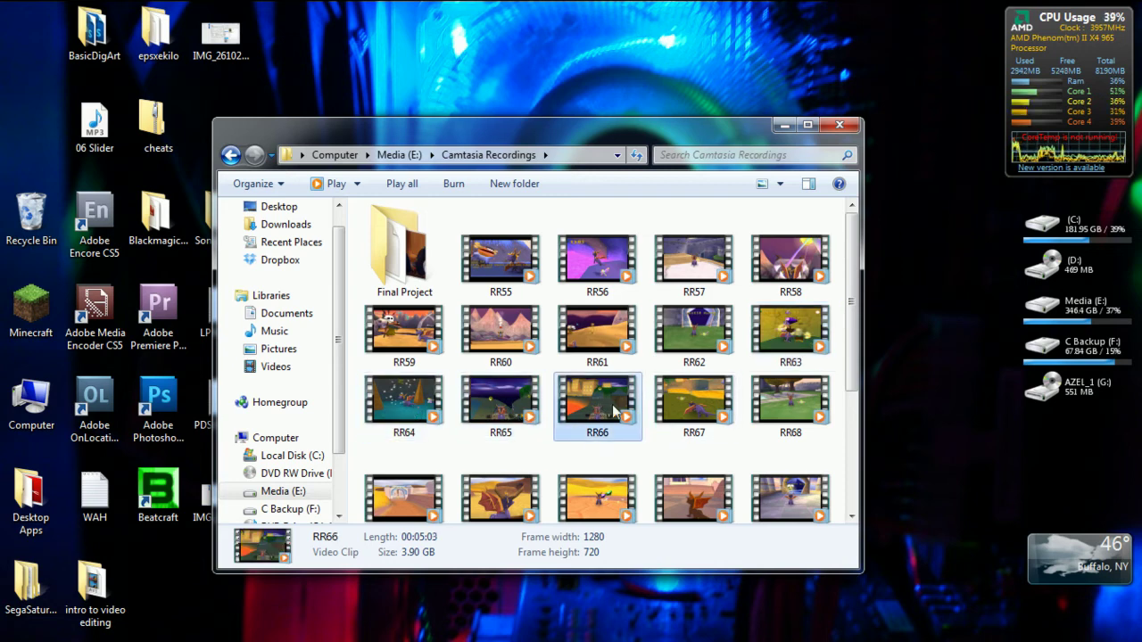
pyautogui.click(681, 408)
pyautogui.click(779, 406)
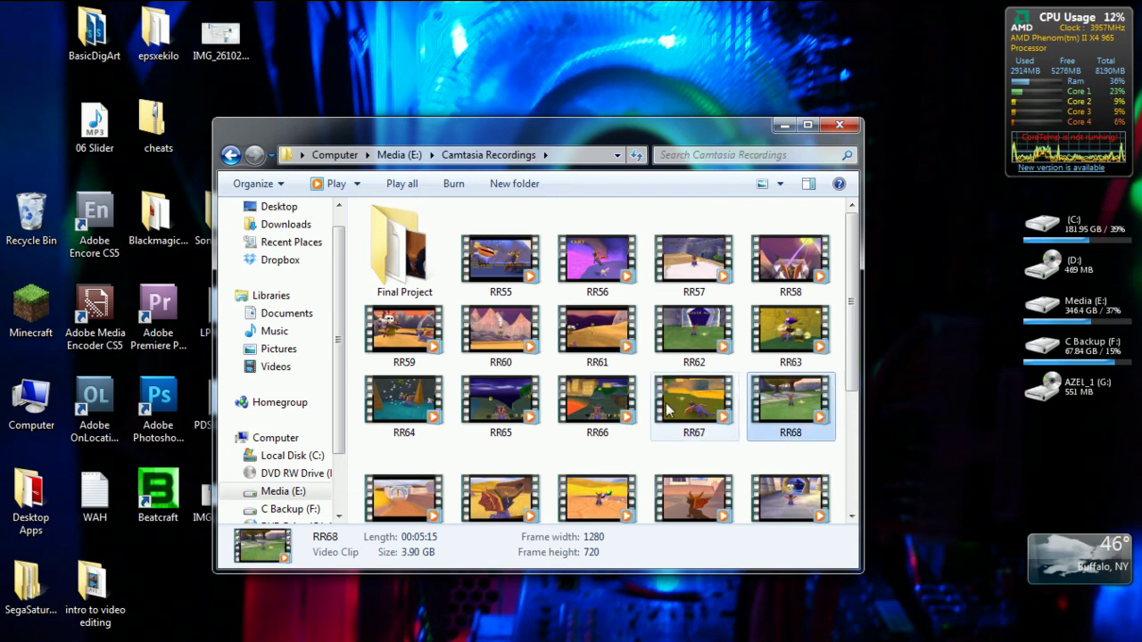
# Step: Review the length and file size of each consecutive clip from RR69 through RR76
pyautogui.click(413, 486)
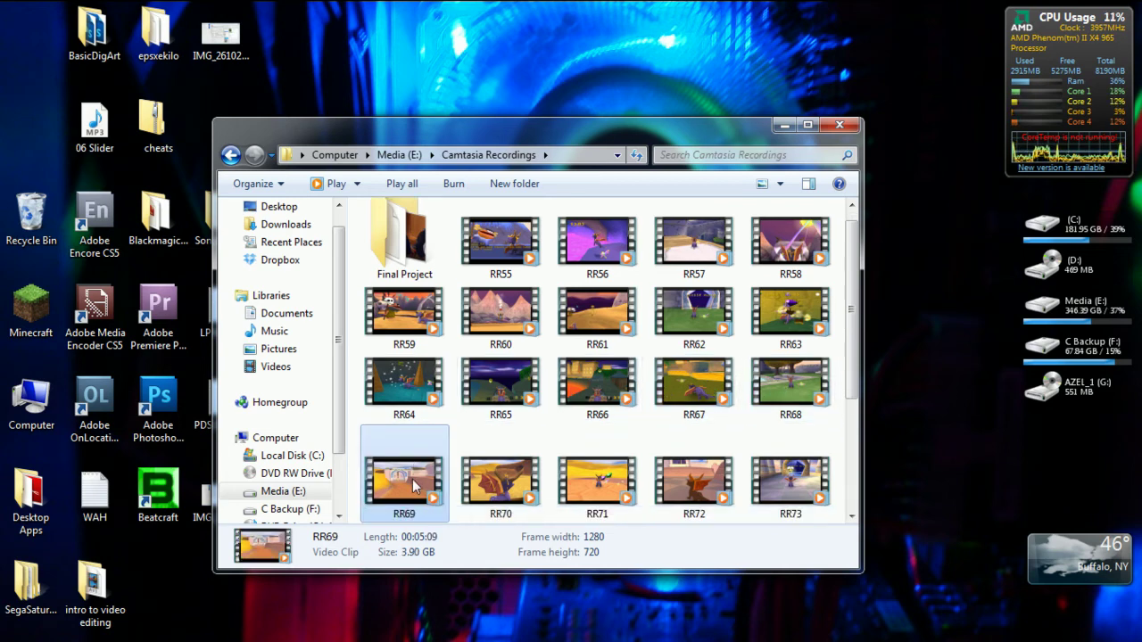
pyautogui.click(523, 487)
pyautogui.click(618, 487)
pyautogui.click(687, 482)
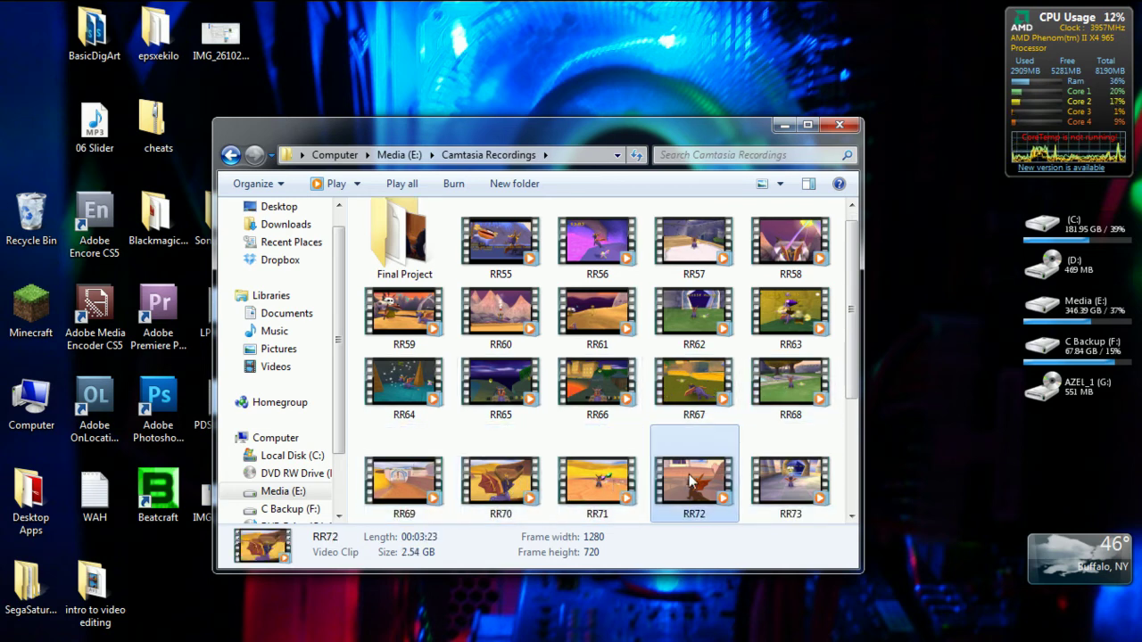
pyautogui.click(794, 480)
pyautogui.scroll(-2, 857, 373)
pyautogui.click(413, 425)
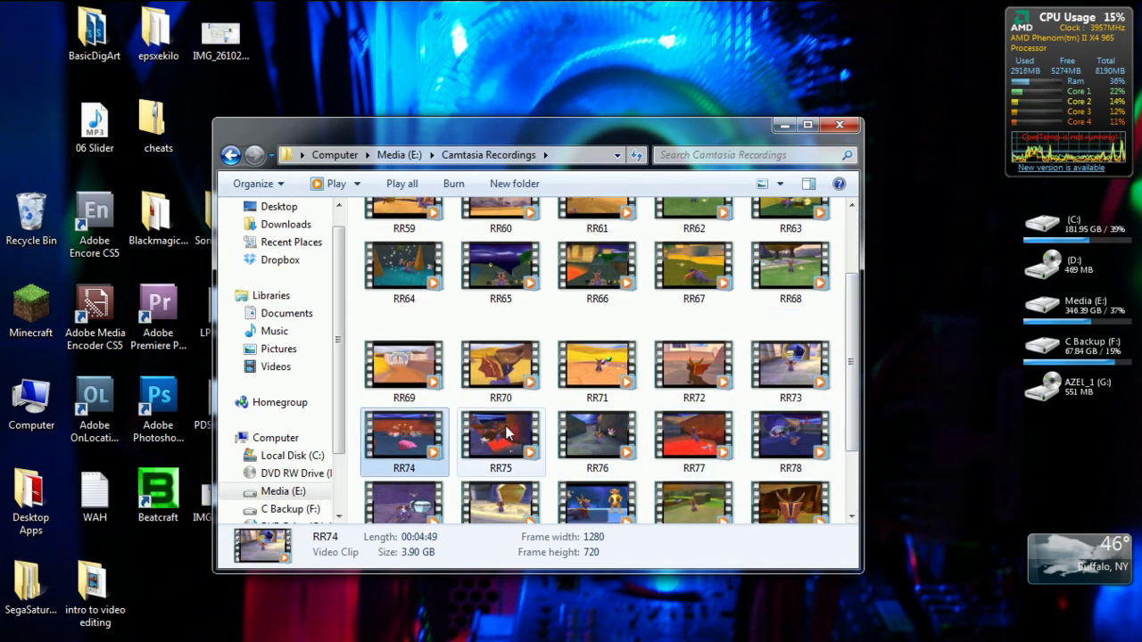
pyautogui.click(501, 433)
pyautogui.click(618, 435)
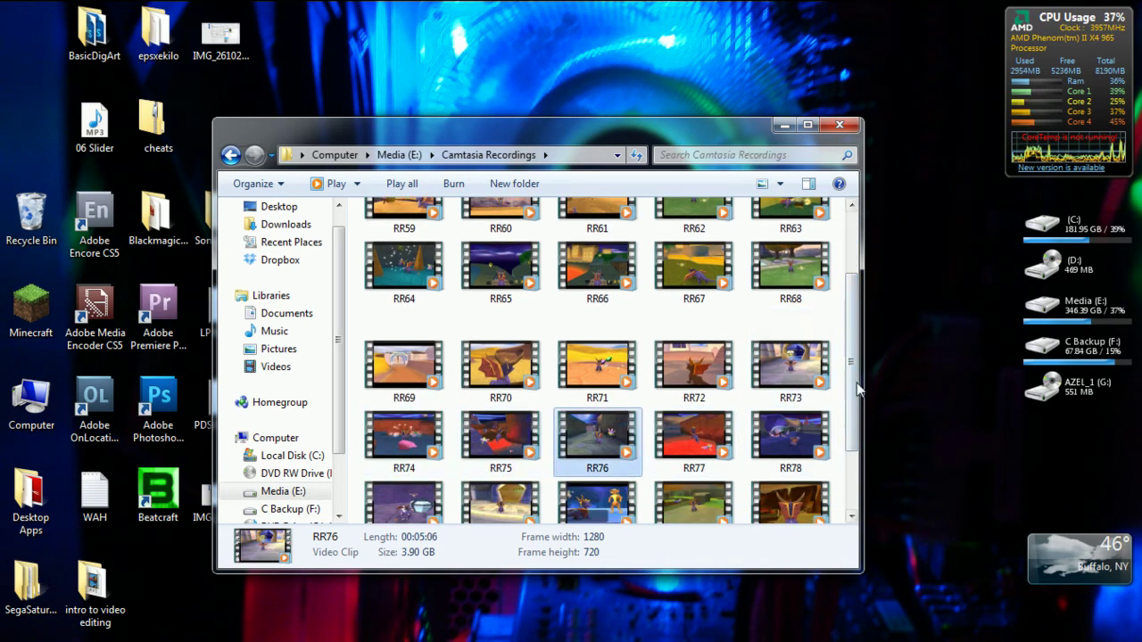
# Step: Compare the length and file size of clips RR77, RR72, RR71, RR70 and RR64
pyautogui.click(687, 449)
pyautogui.click(687, 379)
pyautogui.click(591, 379)
pyautogui.click(500, 379)
pyautogui.click(401, 299)
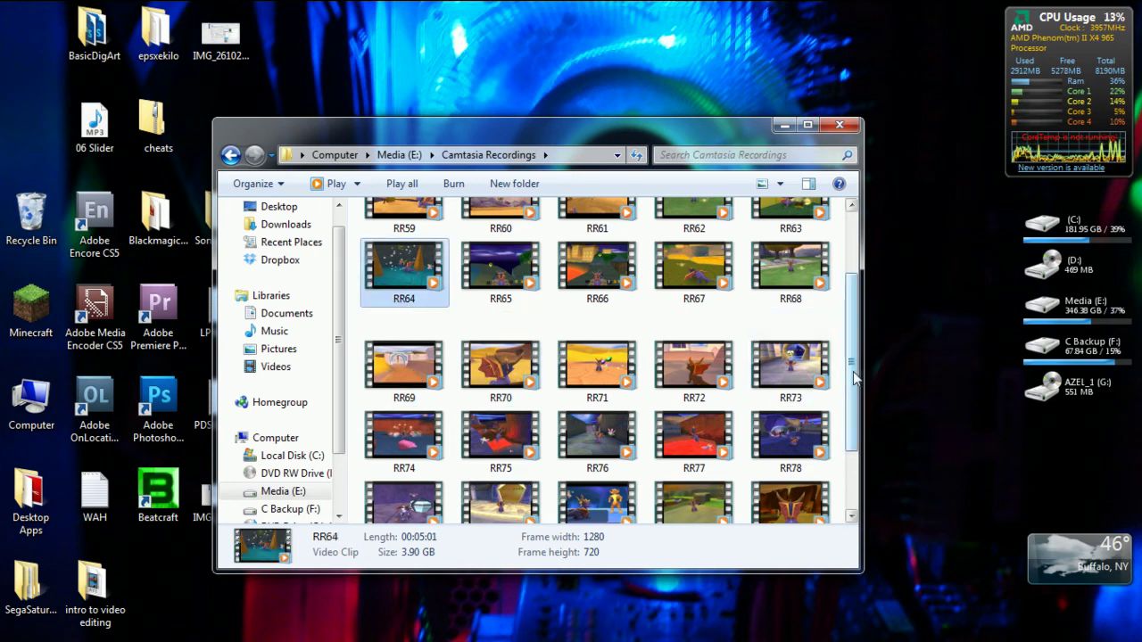
# Step: Return to the start of the recordings and review the length and size of RR57, RR56, RR55 and RR60 through RR63
pyautogui.moveTo(854, 379); pyautogui.dragTo(854, 303)
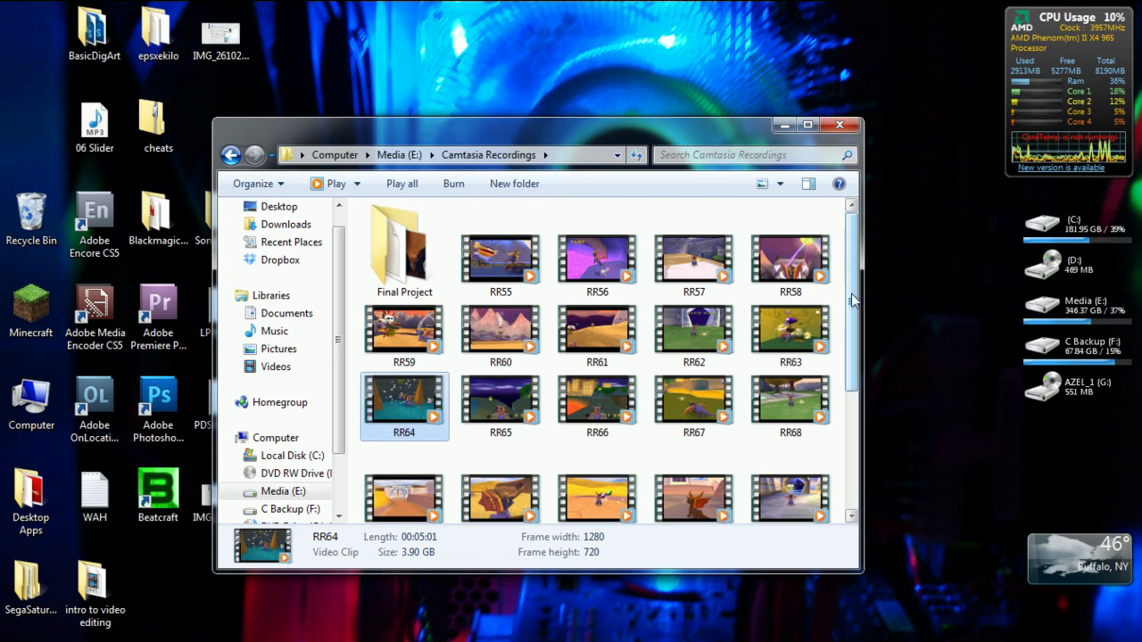
pyautogui.click(687, 268)
pyautogui.click(580, 272)
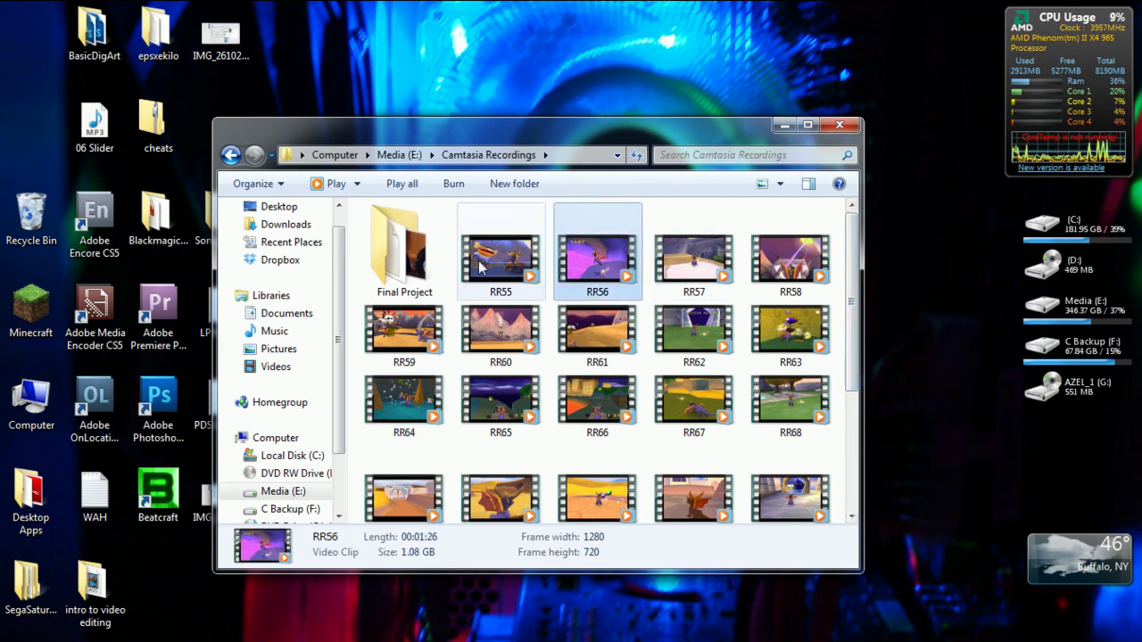
pyautogui.click(500, 268)
pyautogui.click(511, 366)
pyautogui.click(590, 359)
pyautogui.click(683, 358)
pyautogui.click(784, 352)
# Step: Review the length and file size of clips RR68 back through RR64 in reverse order
pyautogui.click(787, 415)
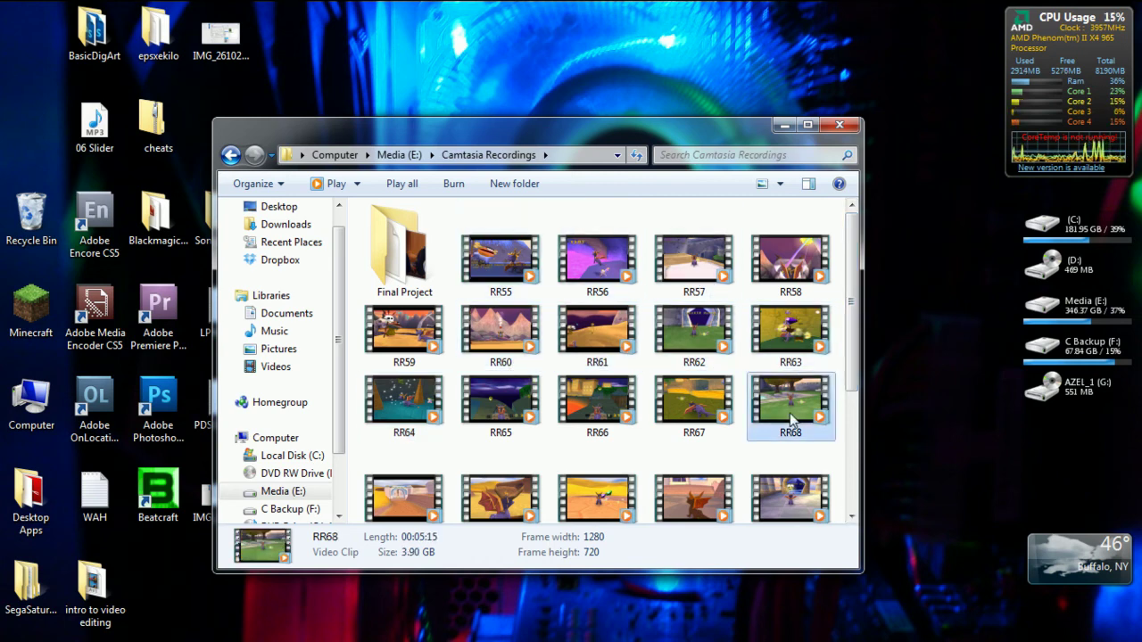
pyautogui.click(705, 417)
pyautogui.click(599, 416)
pyautogui.click(493, 412)
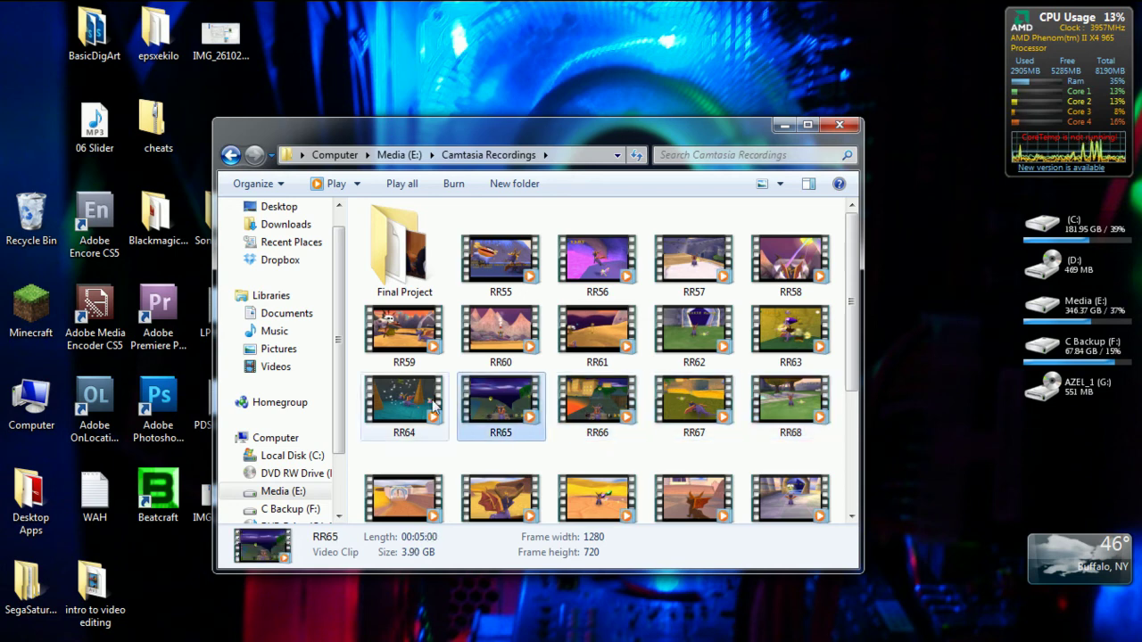
pyautogui.click(398, 399)
# Step: Review the length and file size of clips RR73 back through RR69 in reverse order
pyautogui.scroll(-2, 790, 393)
pyautogui.click(808, 392)
pyautogui.click(725, 396)
pyautogui.click(580, 396)
pyautogui.click(500, 396)
pyautogui.click(410, 390)
# Step: Review the length and file size of each consecutive clip from RR74 through RR78
pyautogui.click(408, 464)
pyautogui.click(504, 465)
pyautogui.click(606, 470)
pyautogui.click(702, 466)
pyautogui.click(787, 471)
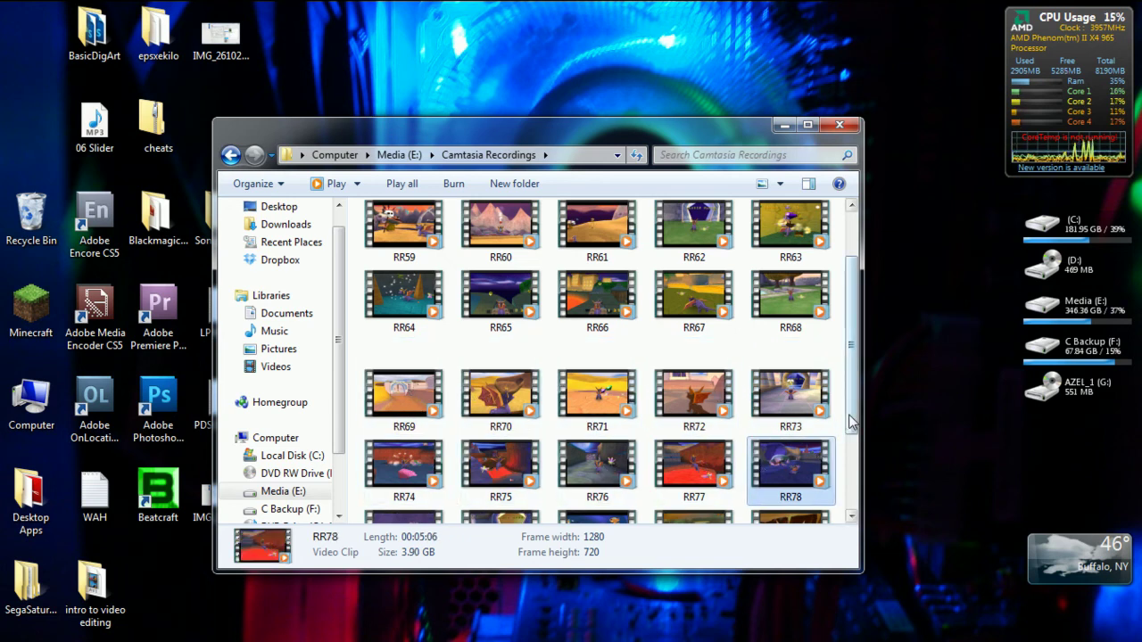
# Step: Review the length and file size of each consecutive clip from RR79 through RR83
pyautogui.scroll(-2, 852, 419)
pyautogui.click(370, 455)
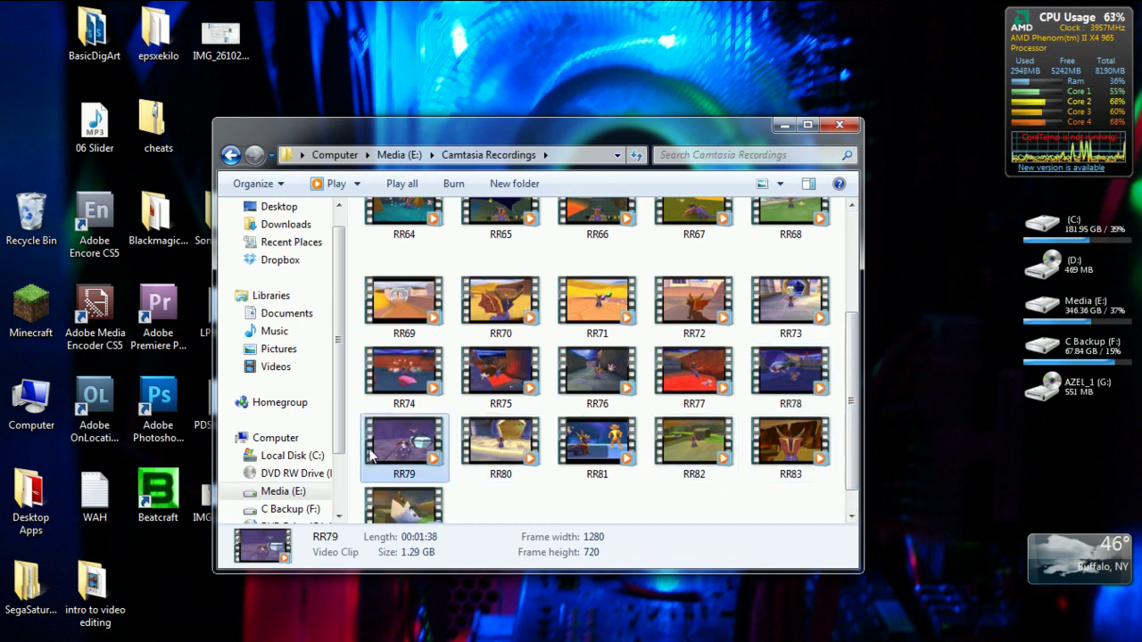
pyautogui.click(495, 452)
pyautogui.click(596, 450)
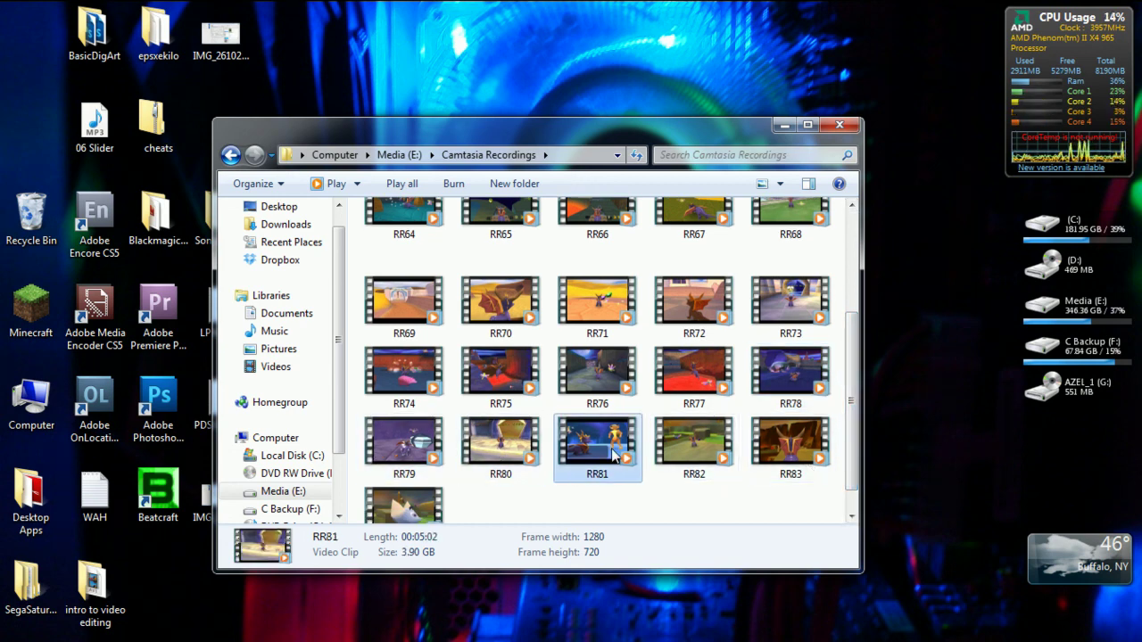
pyautogui.click(708, 456)
pyautogui.click(784, 453)
# Step: Recheck the length and file size of clips RR78 back through RR75, plus RR70 and RR71
pyautogui.click(783, 402)
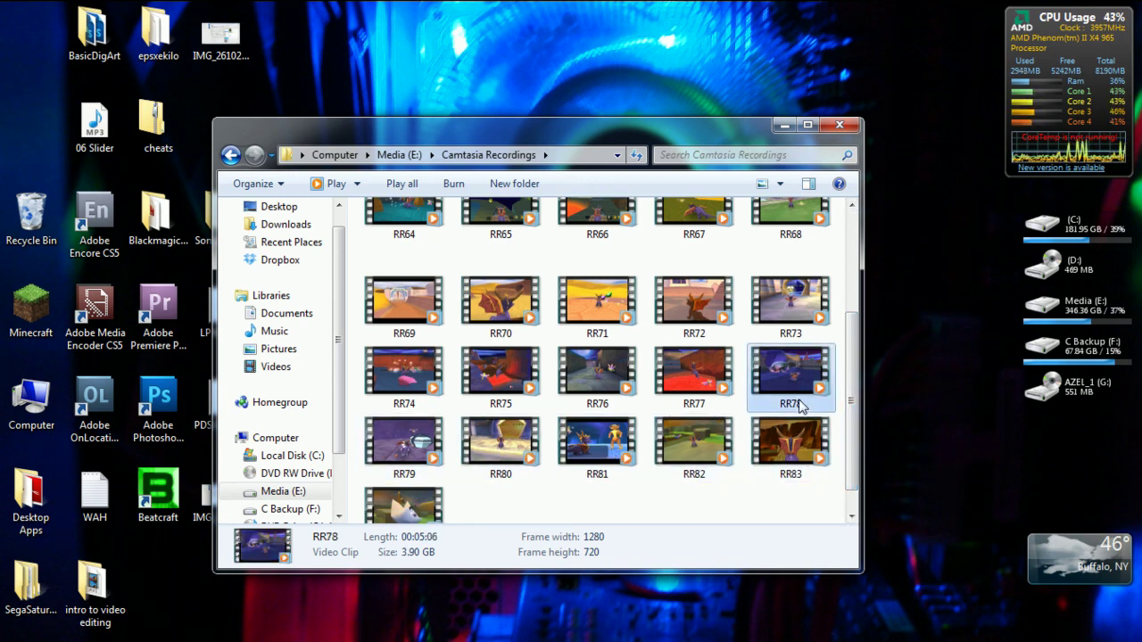
pyautogui.click(706, 379)
pyautogui.click(578, 375)
pyautogui.click(504, 370)
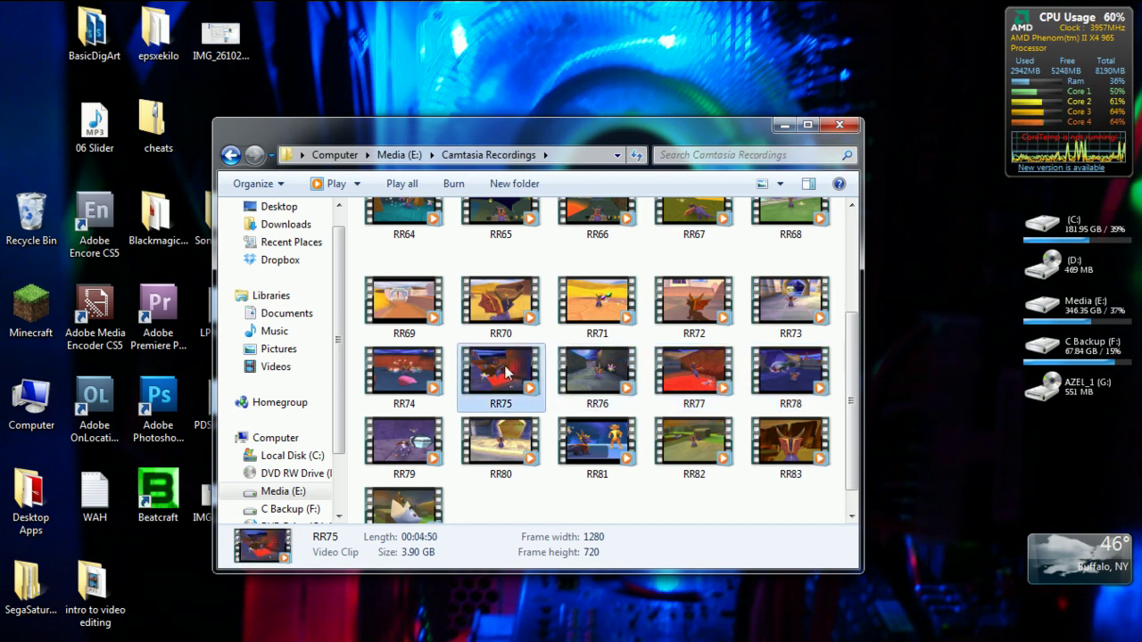
pyautogui.click(504, 313)
pyautogui.click(606, 320)
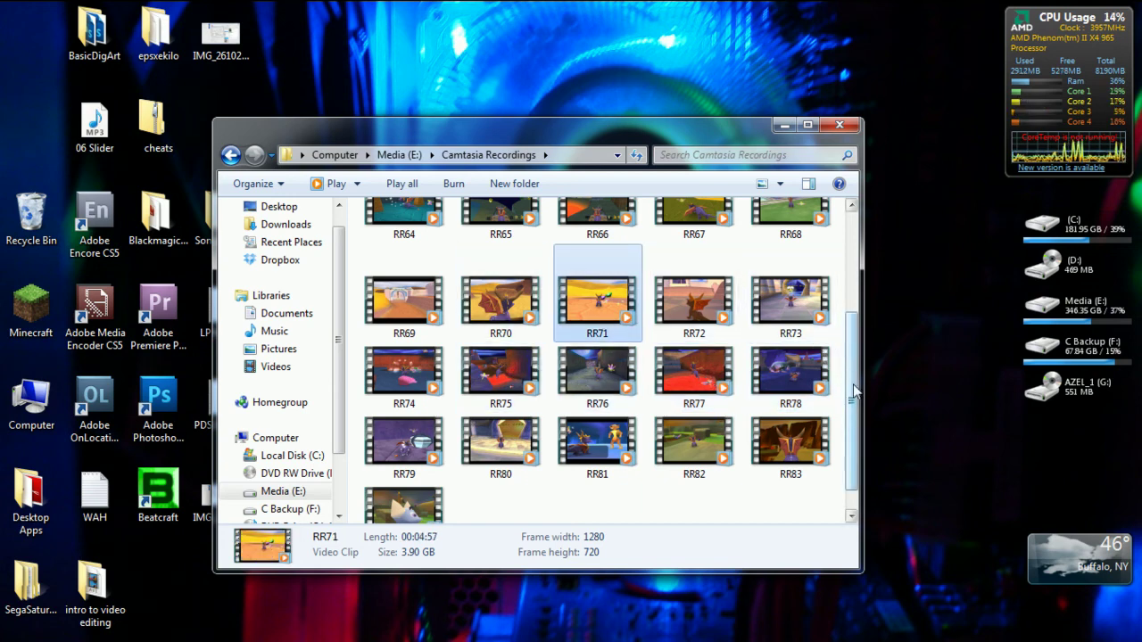
# Step: Go back to the beginning of the Camtasia Recordings folder and close its window
pyautogui.moveTo(854, 389); pyautogui.dragTo(846, 288)
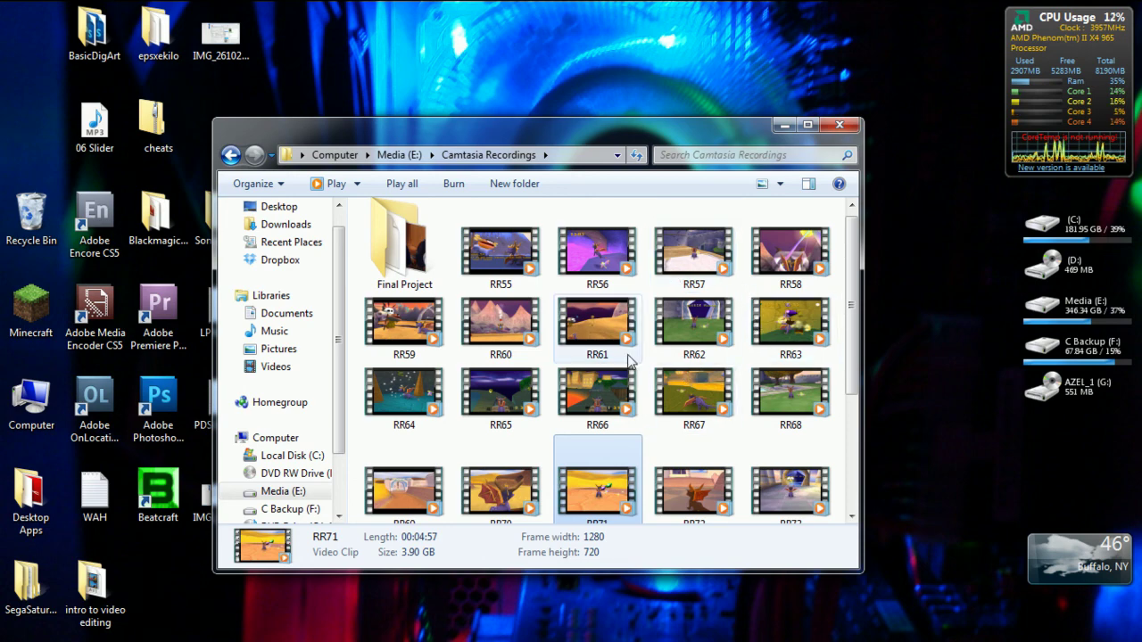
pyautogui.scroll(1, 337, 357)
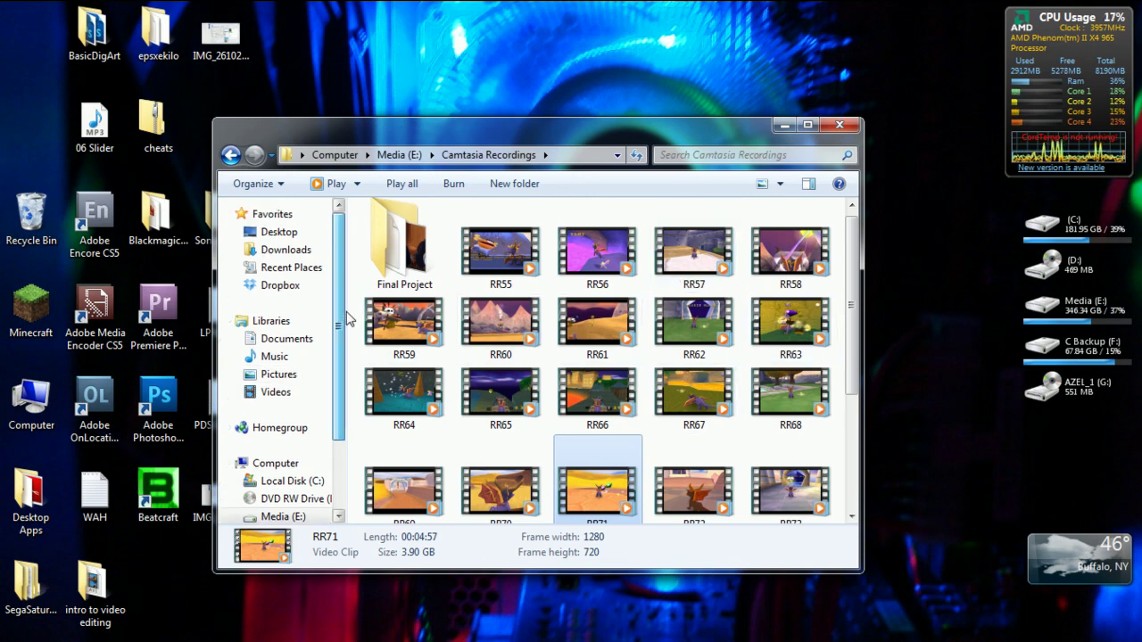
pyautogui.click(843, 125)
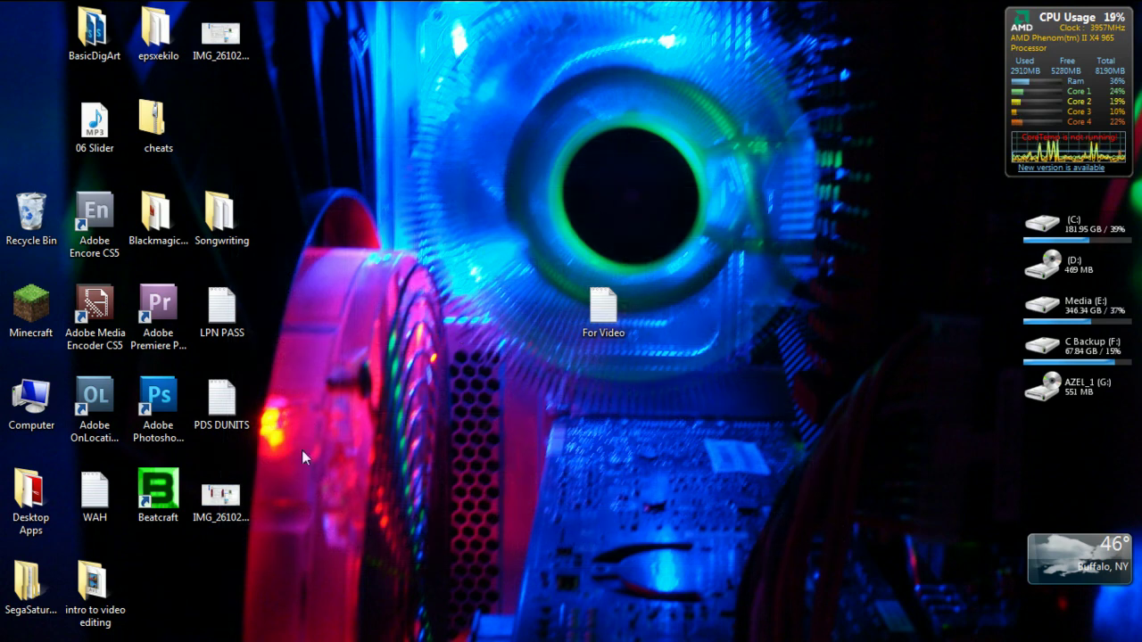